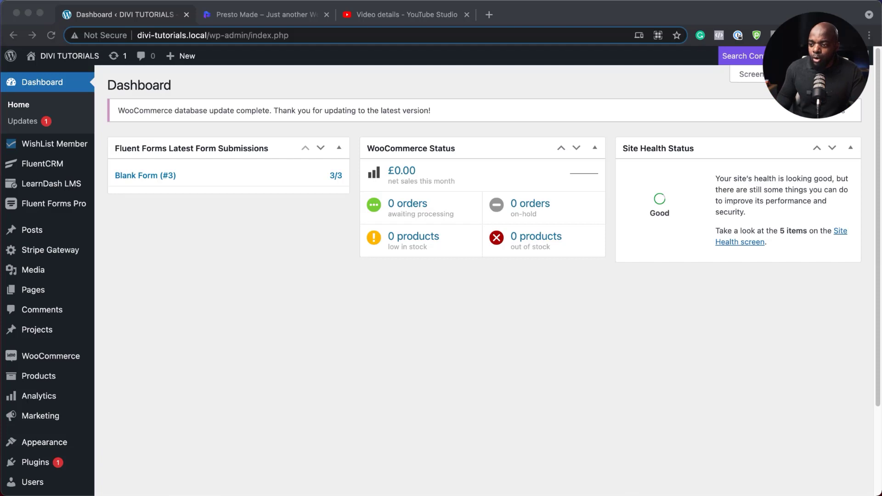
Search the plugin directory for 'presto' and install the free Presto Player plugin.
{"action": "scroll", "coordinate": [485, 276], "scroll_direction": "down", "scroll_amount": 2}
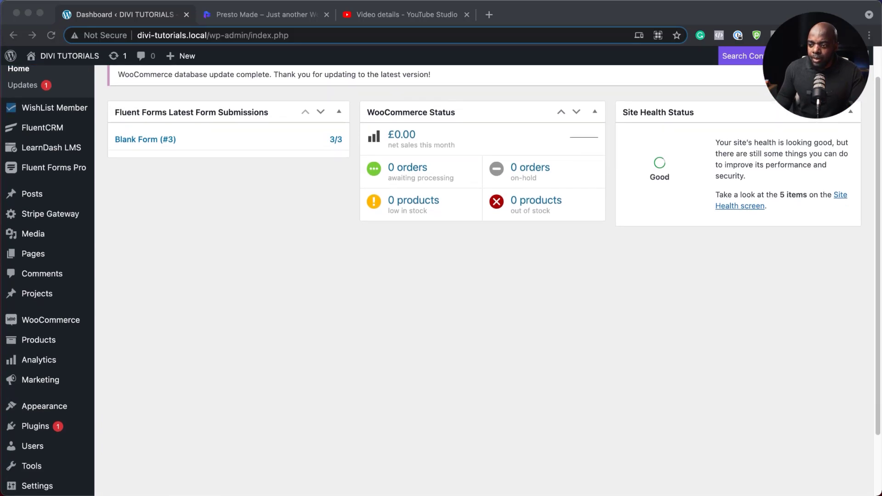
{"action": "mouse_move", "coordinate": [43, 428]}
{"action": "left_click", "coordinate": [133, 450]}
{"action": "type", "text": "p"}
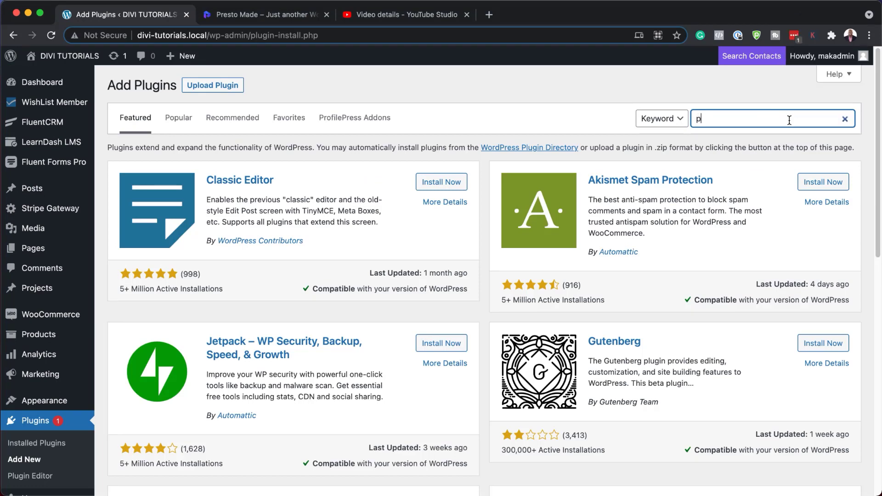
{"action": "type", "text": "resto"}
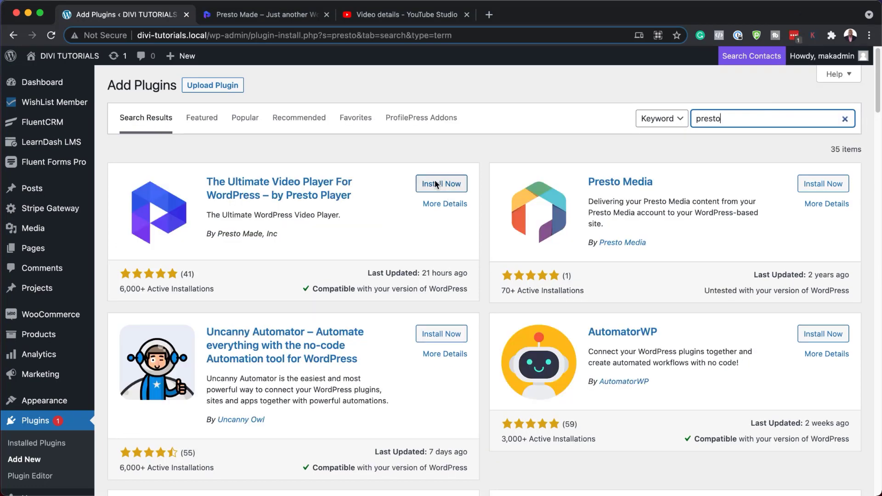
{"action": "left_click", "coordinate": [438, 186]}
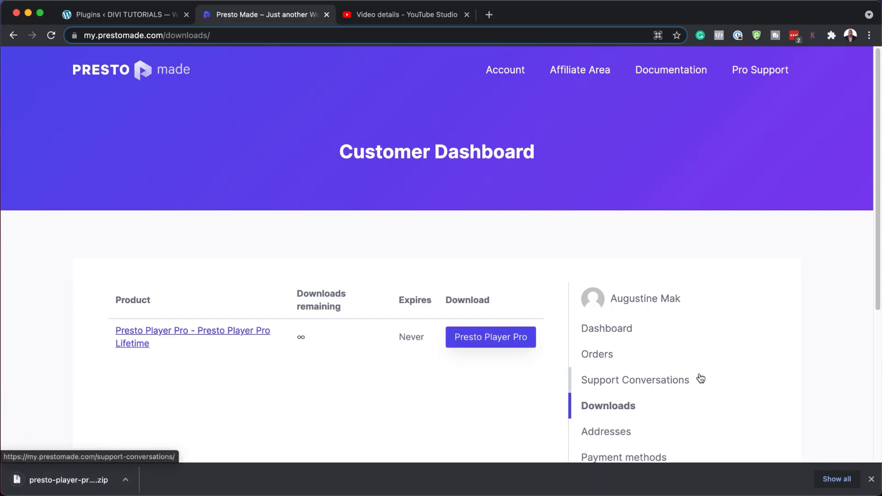
Scroll to the Presto Player Pro licence key, then return to WordPress's Add Plugins page.
{"action": "scroll", "coordinate": [701, 378], "scroll_direction": "down", "scroll_amount": 2}
{"action": "scroll", "coordinate": [700, 378], "scroll_direction": "down", "scroll_amount": 2}
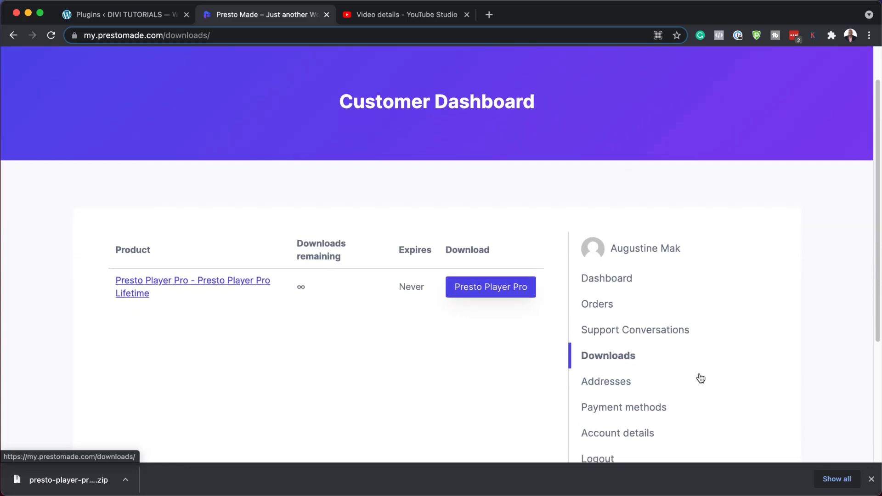
{"action": "scroll", "coordinate": [701, 378], "scroll_direction": "down", "scroll_amount": 1}
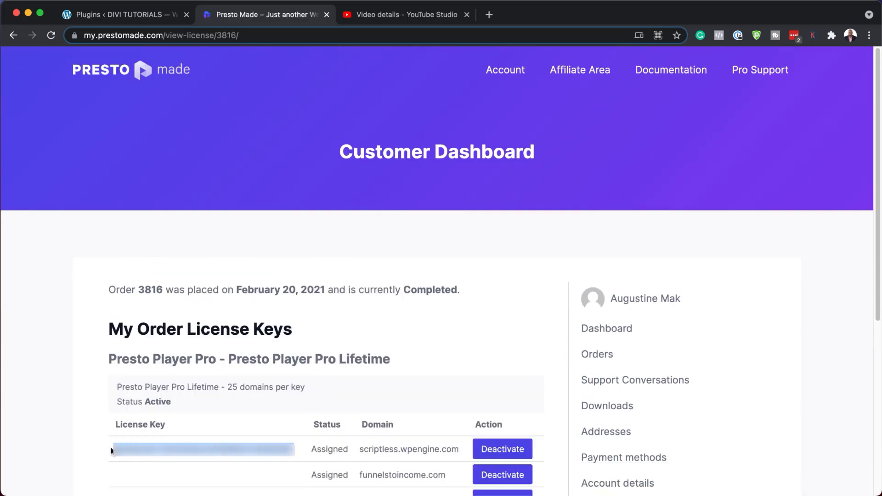
{"action": "left_click", "coordinate": [142, 16]}
{"action": "left_click", "coordinate": [187, 90]}
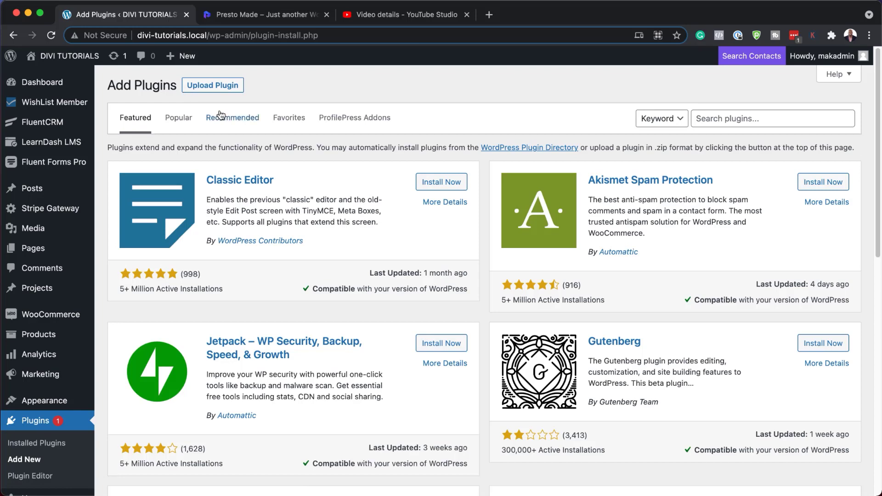
Upload presto-player-pro-1-pjkica.zip from Downloads through Upload Plugin to install it.
{"action": "key", "text": "super+Tab"}
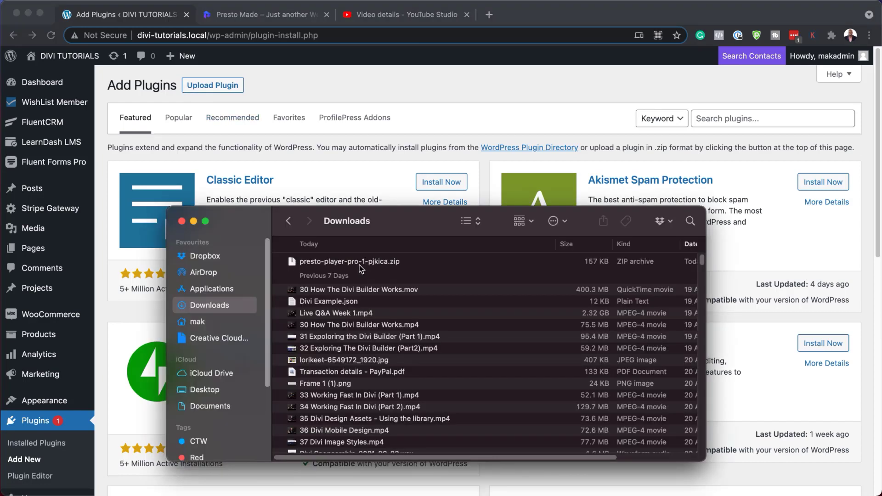
{"action": "key", "text": "super+Tab"}
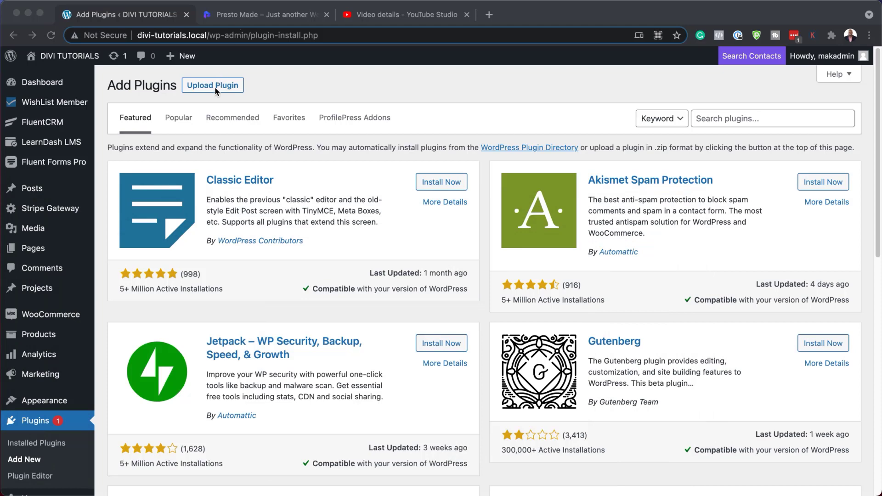
{"action": "left_click", "coordinate": [216, 87]}
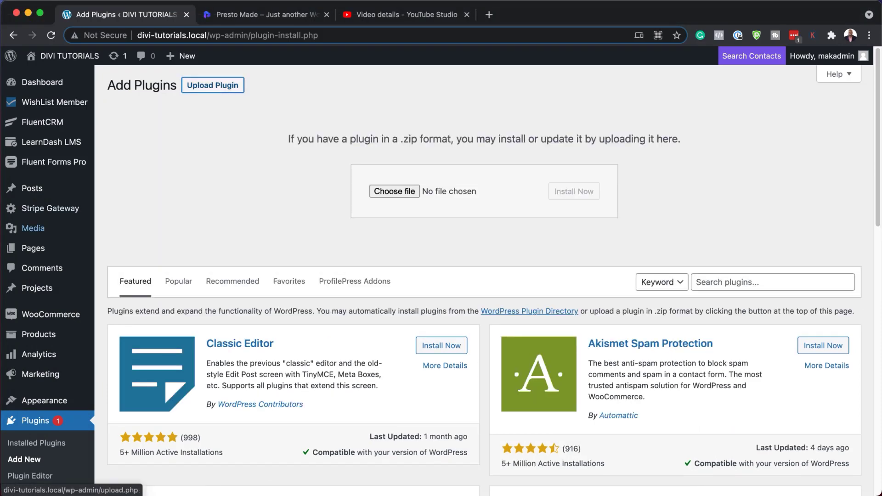
{"action": "left_click_drag", "start_coordinate": [2, 188], "coordinate": [460, 201]}
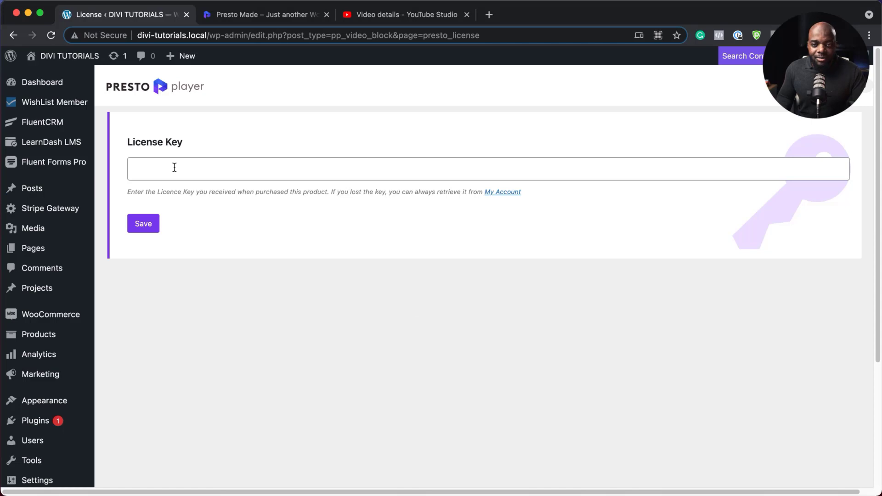
Paste the copied licence key into the License Key field and save it.
{"action": "left_click", "coordinate": [174, 167]}
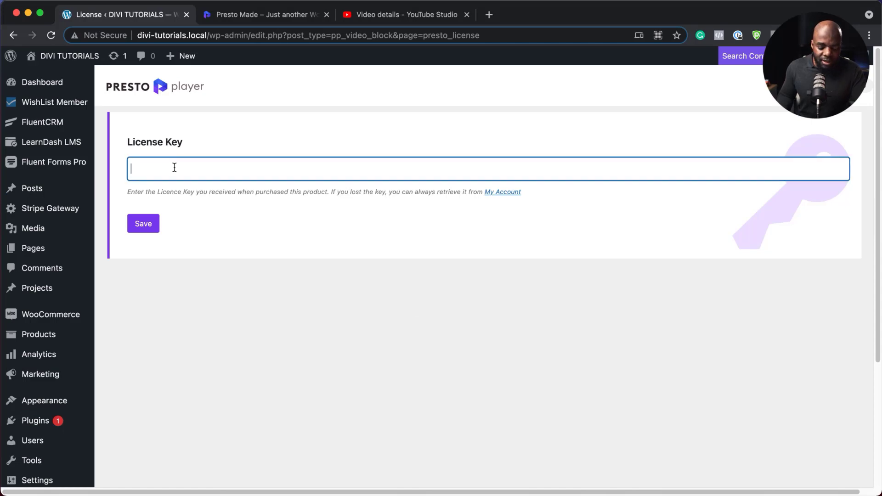
{"action": "key", "text": "super+v"}
{"action": "left_click", "coordinate": [139, 227]}
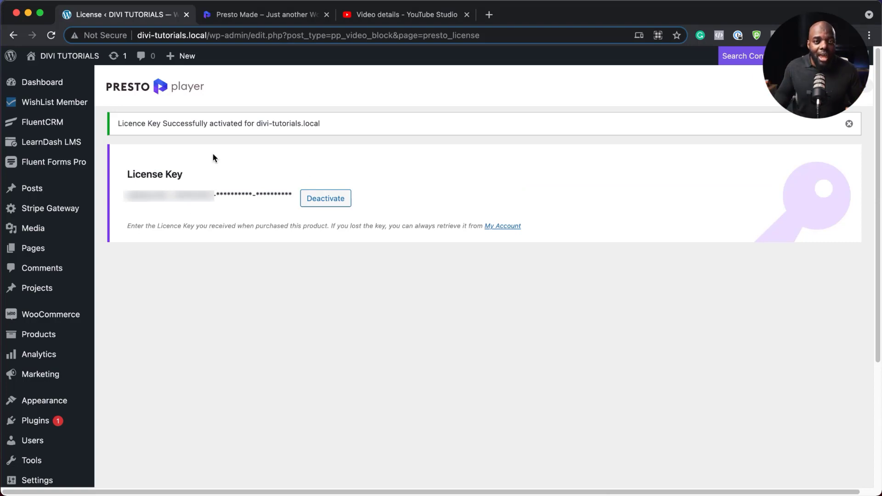
{"action": "mouse_move", "coordinate": [38, 251]}
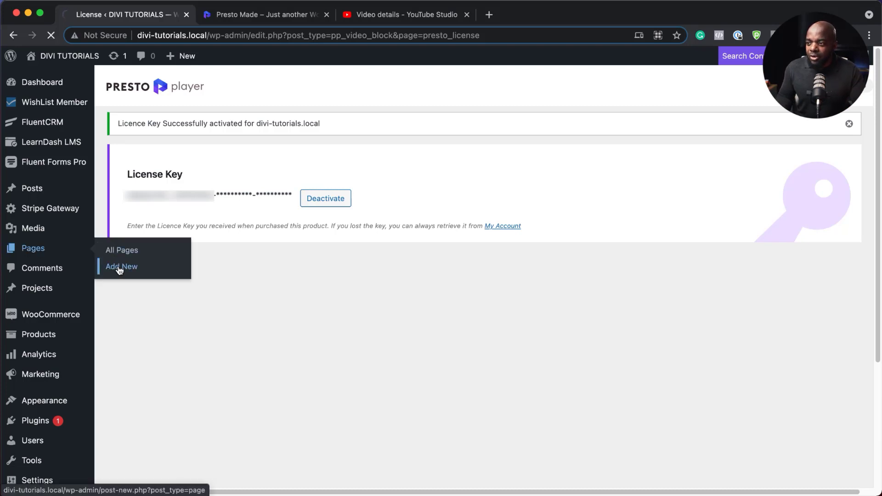
Title the new page 'Presto Player' and start it in the Divi Builder from scratch.
{"action": "type", "text": "Presto"}
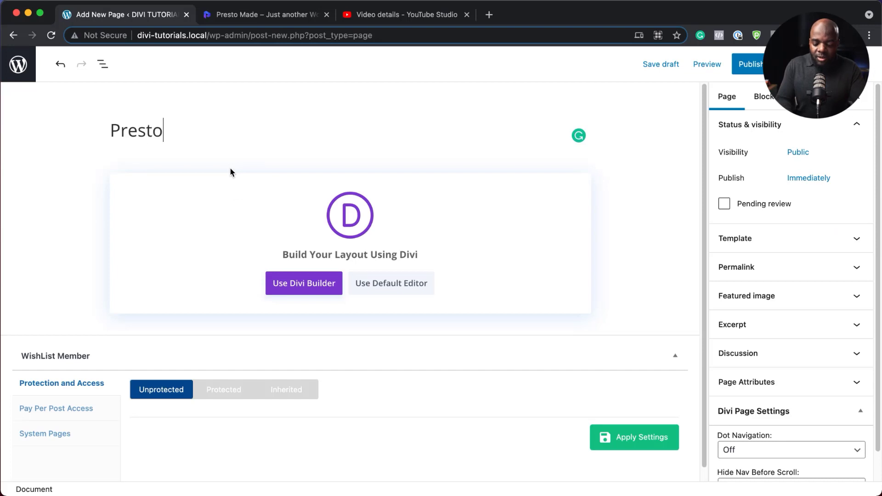
{"action": "type", "text": " Player"}
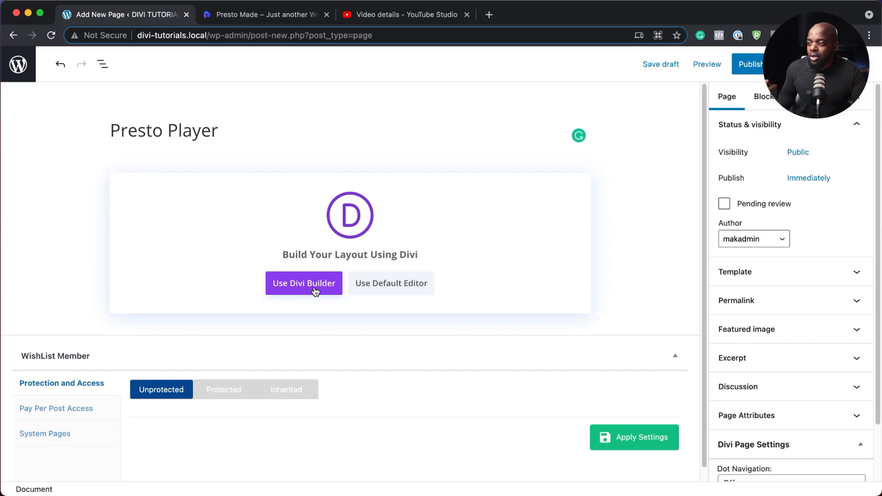
{"action": "left_click", "coordinate": [315, 288]}
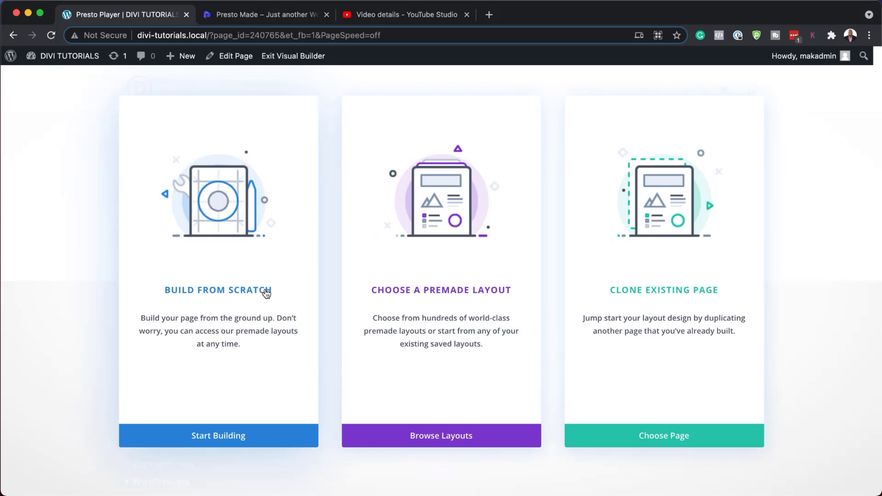
{"action": "left_click", "coordinate": [265, 293]}
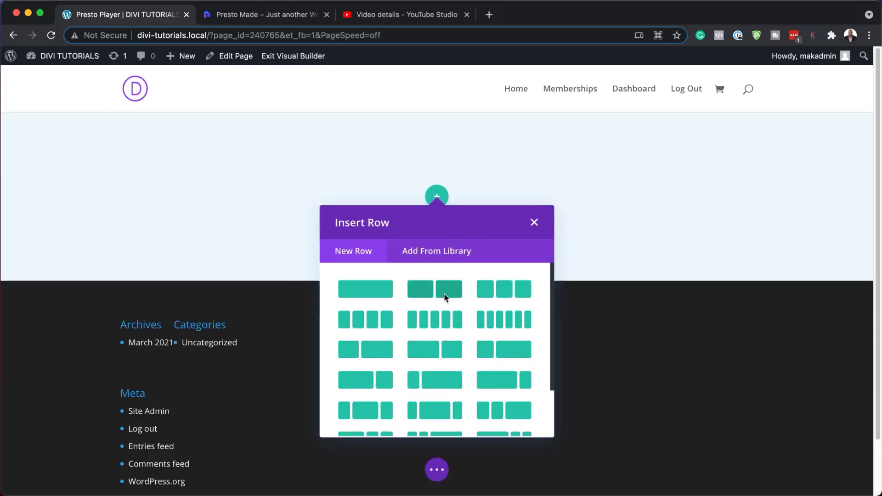
Add a 1/2+1/2 row with a Text module in the left column.
{"action": "left_click", "coordinate": [446, 297]}
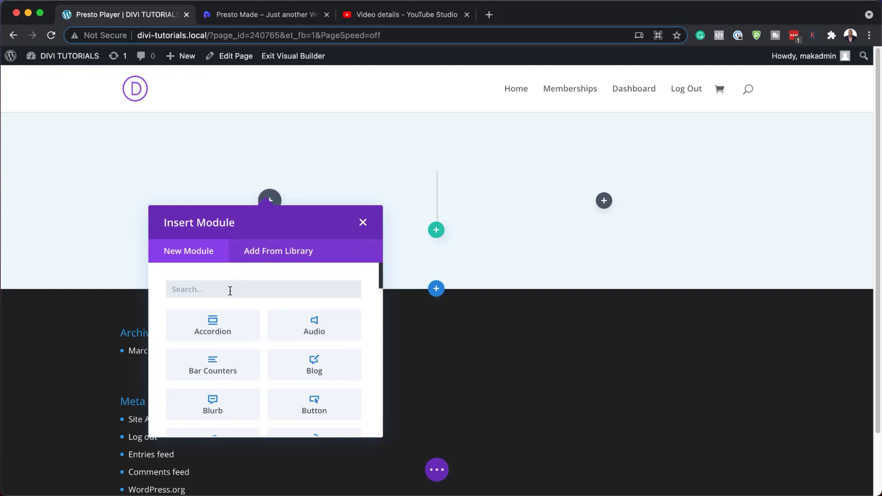
{"action": "type", "text": "text"}
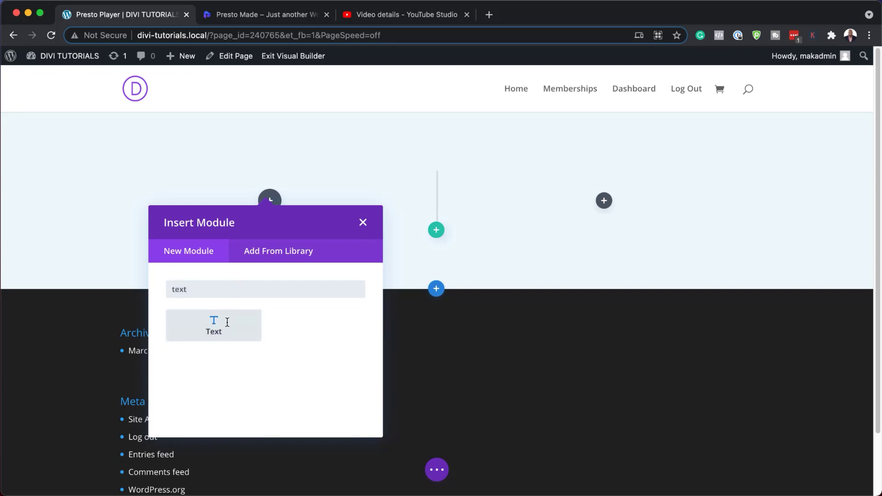
{"action": "left_click", "coordinate": [226, 322]}
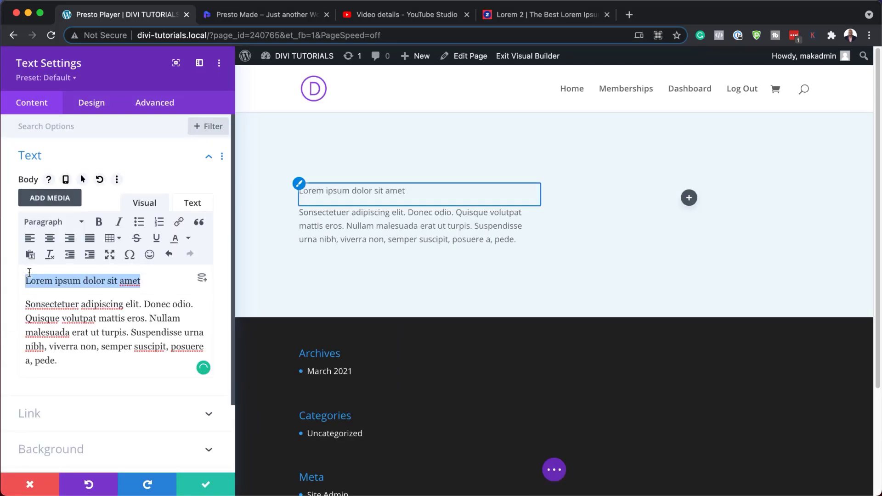
Make the first line a Heading 1 and set the heading font to Poppins.
{"action": "left_click", "coordinate": [73, 224]}
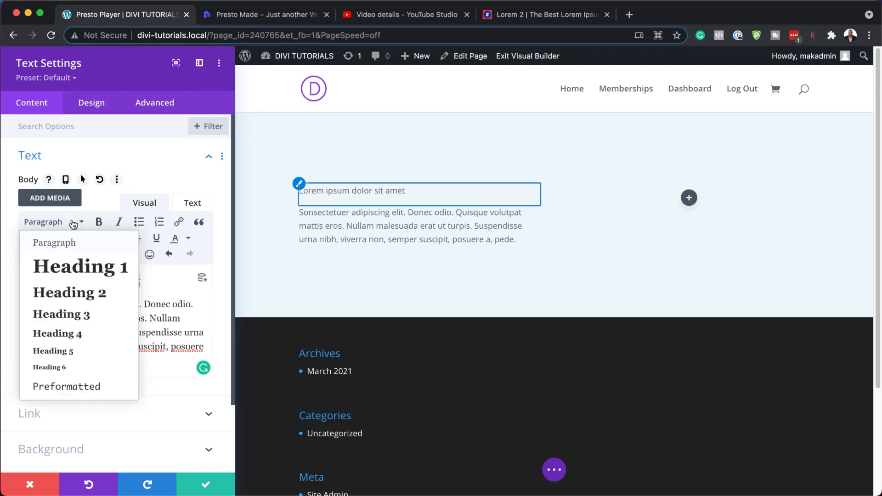
{"action": "left_click", "coordinate": [78, 271]}
{"action": "left_click", "coordinate": [91, 103]}
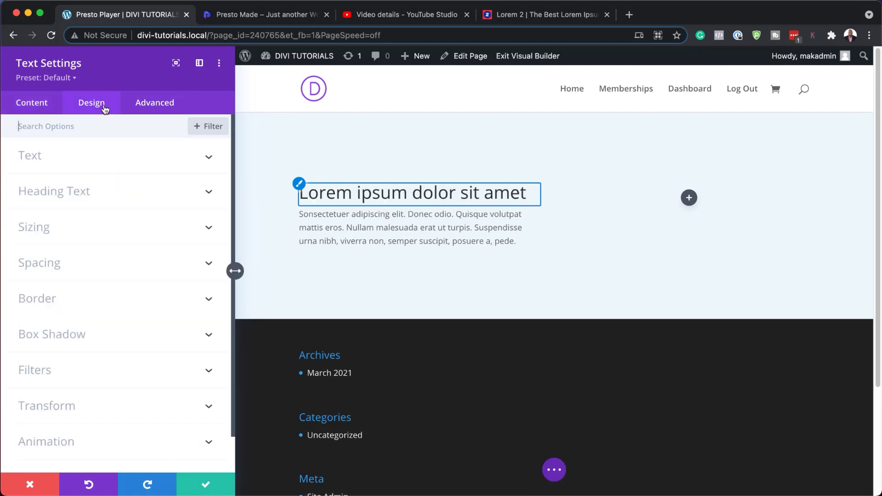
{"action": "left_click", "coordinate": [300, 185]}
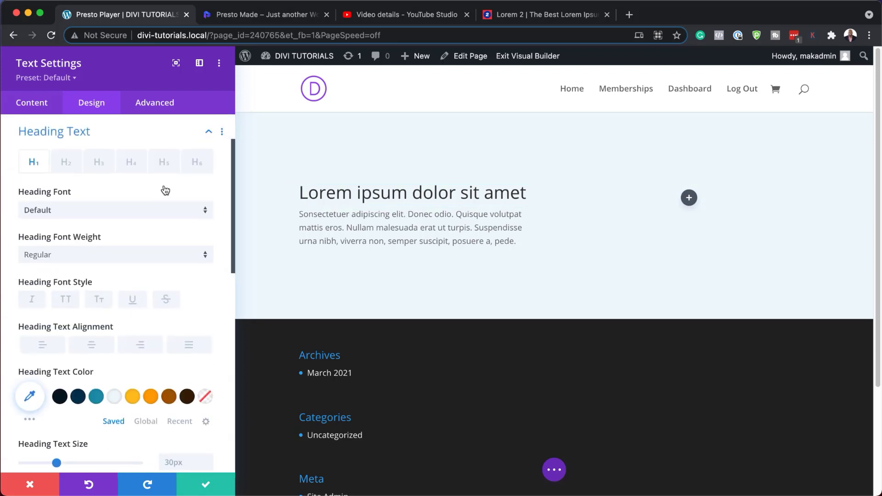
{"action": "left_click", "coordinate": [76, 217]}
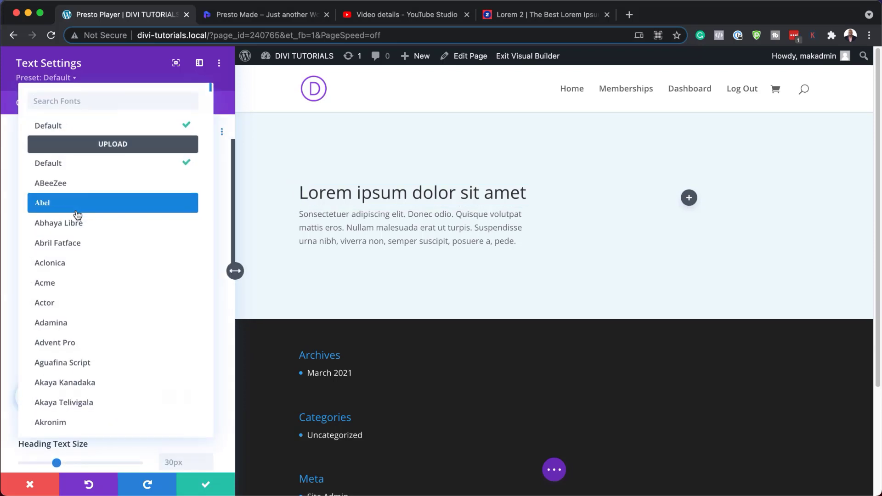
{"action": "type", "text": "popp"}
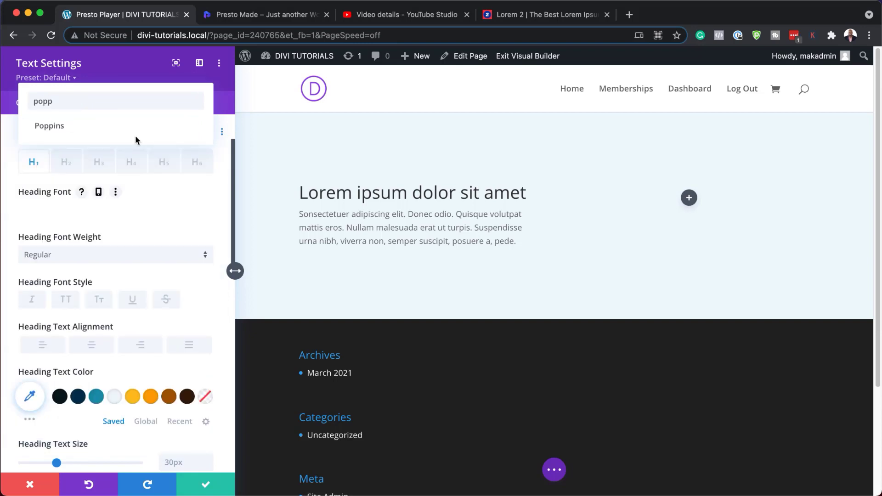
{"action": "left_click", "coordinate": [97, 131]}
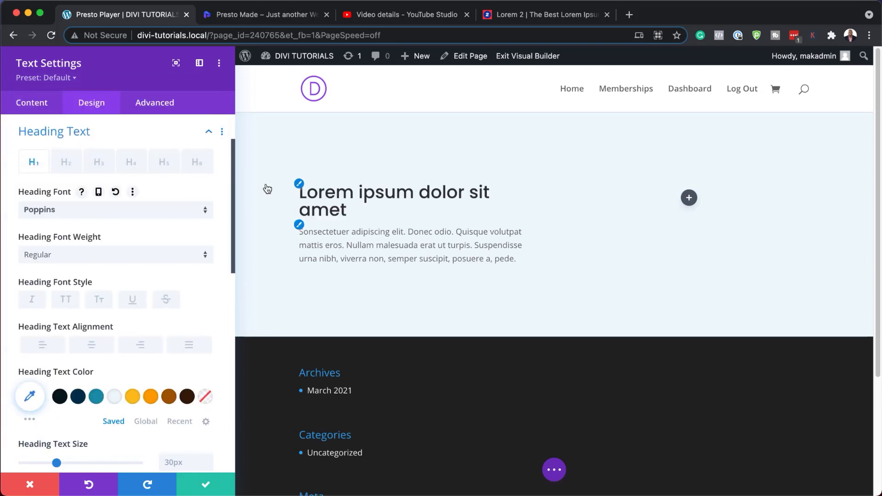
Make the heading bold and raise its text size to 36px.
{"action": "left_click", "coordinate": [76, 257]}
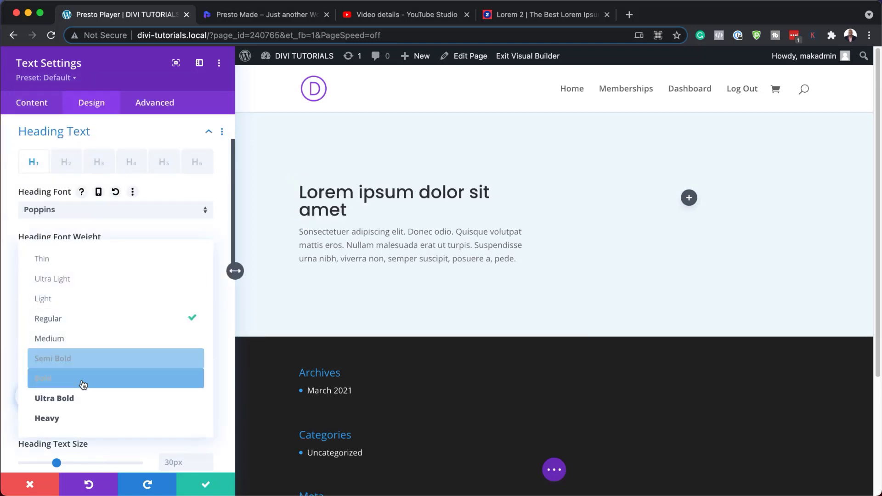
{"action": "left_click", "coordinate": [83, 379]}
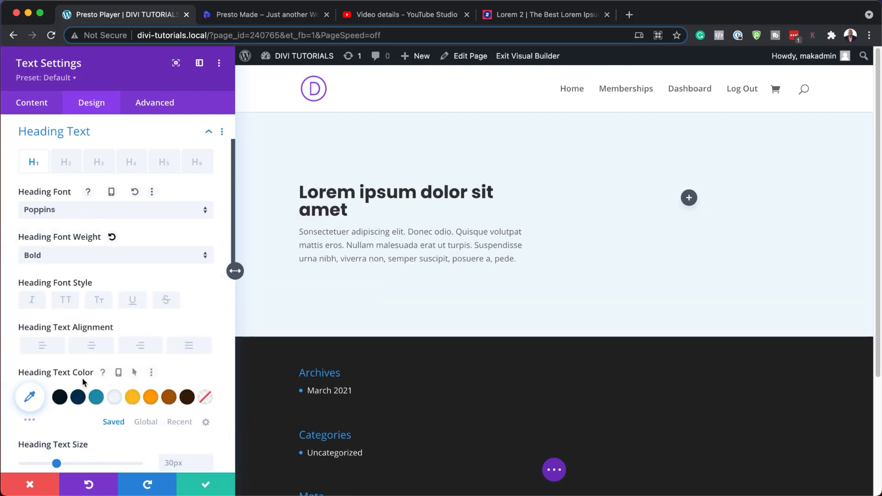
{"action": "scroll", "coordinate": [206, 452], "scroll_direction": "down", "scroll_amount": 2}
{"action": "left_click", "coordinate": [208, 412]}
{"action": "left_click", "coordinate": [209, 413]}
{"action": "left_click", "coordinate": [209, 413]}
{"action": "left_click", "coordinate": [208, 413]}
{"action": "left_click", "coordinate": [209, 413]}
{"action": "left_click", "coordinate": [209, 413]}
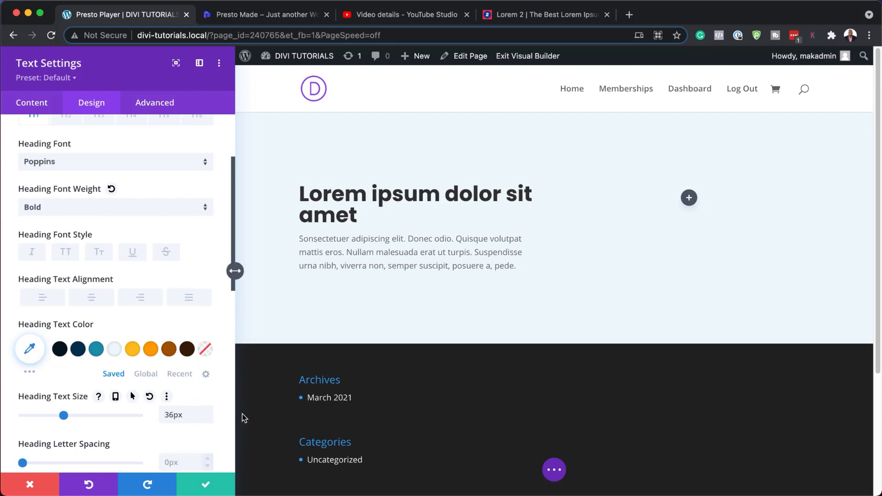
Set the paragraph to Poppins, 18px, 1.8em line height, and save the module.
{"action": "left_click", "coordinate": [301, 237]}
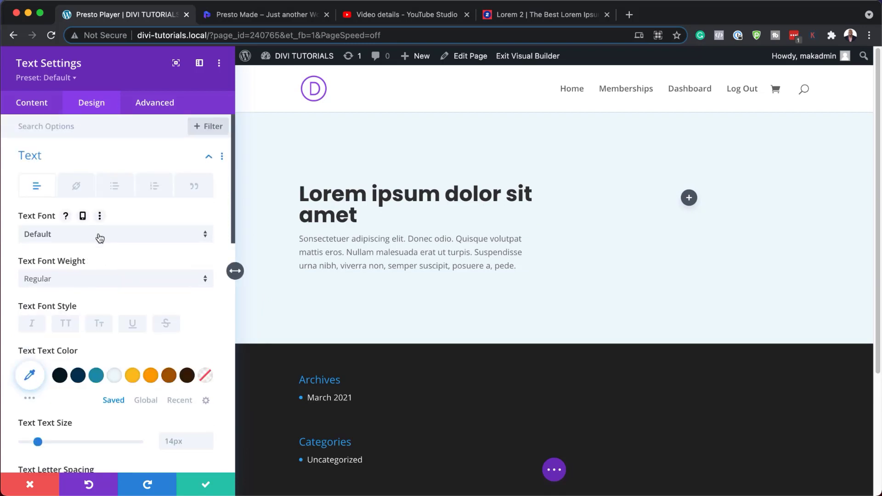
{"action": "left_click", "coordinate": [100, 238]}
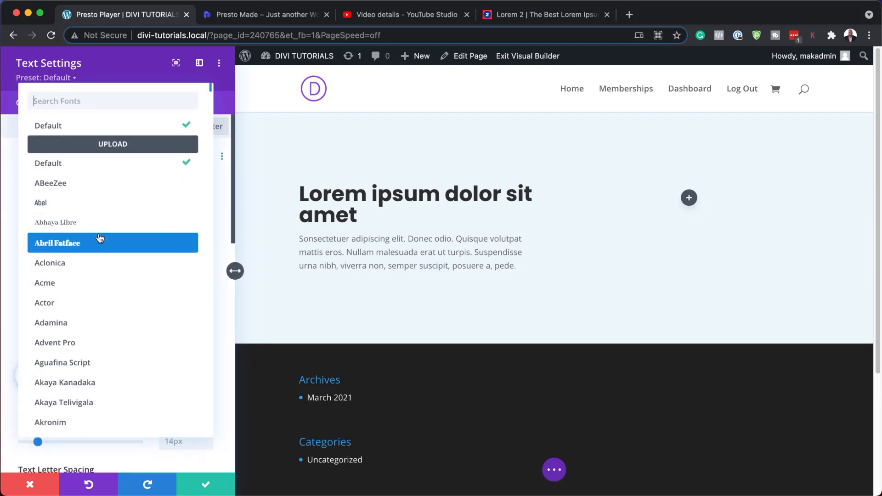
{"action": "type", "text": "popp"}
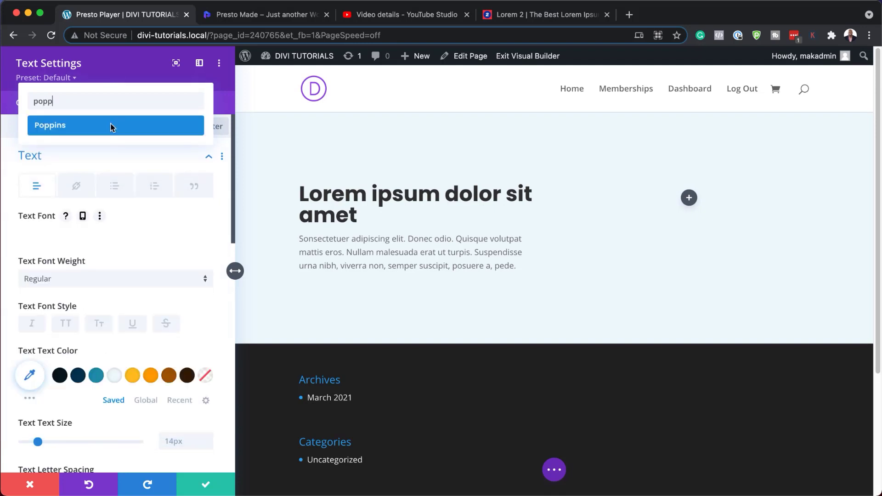
{"action": "left_click", "coordinate": [112, 125]}
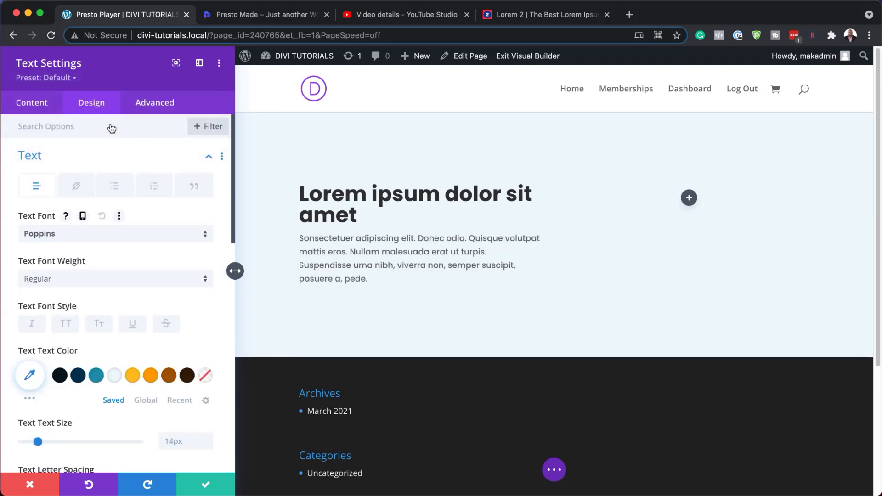
{"action": "left_click", "coordinate": [207, 438]}
{"action": "left_click", "coordinate": [207, 438]}
{"action": "left_click", "coordinate": [207, 438]}
{"action": "left_click", "coordinate": [207, 437]}
{"action": "scroll", "coordinate": [211, 435], "scroll_direction": "down", "scroll_amount": 2}
{"action": "scroll", "coordinate": [208, 432], "scroll_direction": "down", "scroll_amount": 3}
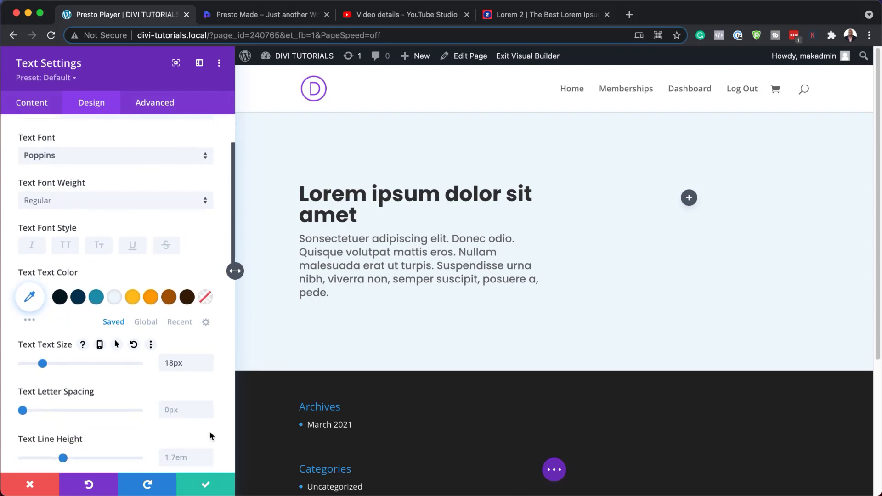
{"action": "left_click", "coordinate": [208, 439]}
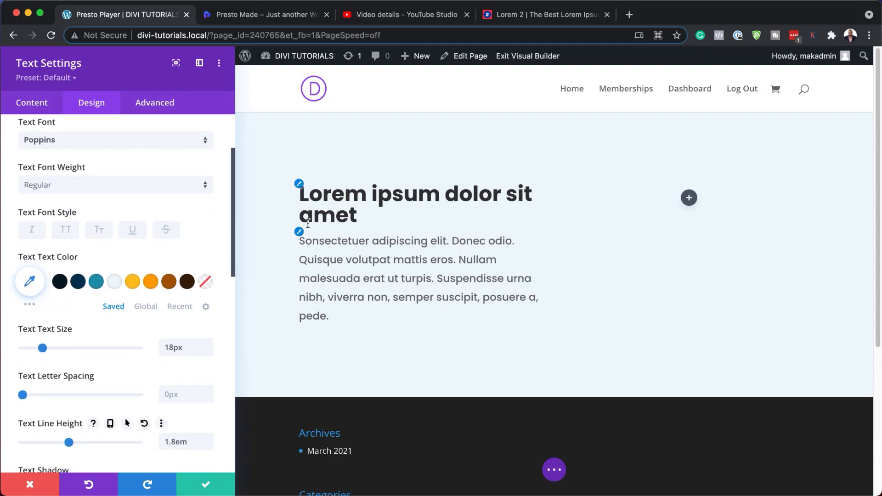
{"action": "left_click", "coordinate": [206, 485]}
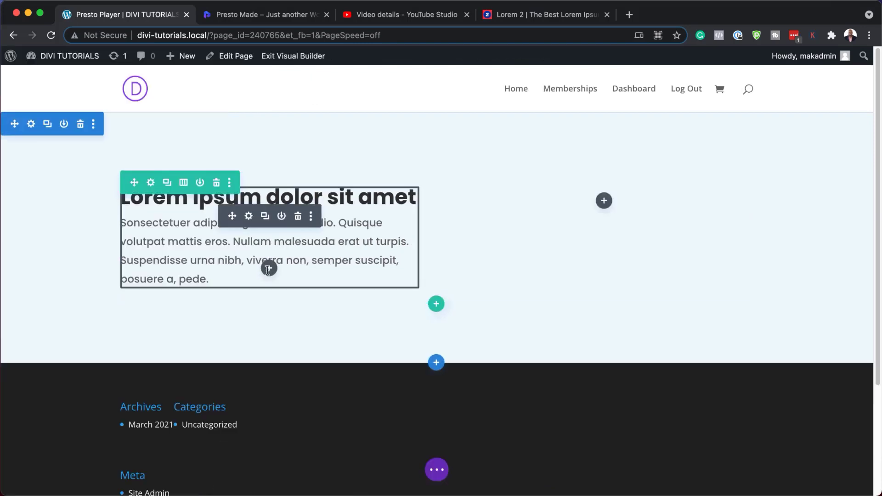
Insert a Presto Player module into the right column.
{"action": "left_click", "coordinate": [604, 201]}
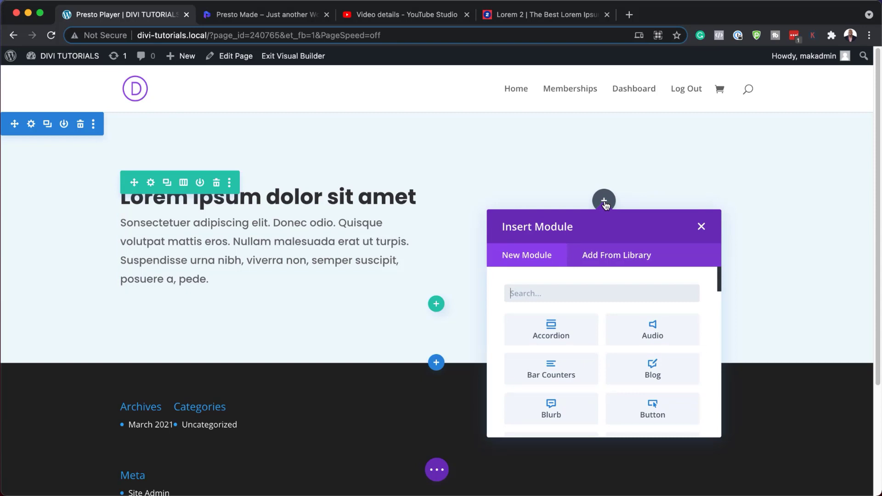
{"action": "type", "text": "pre"}
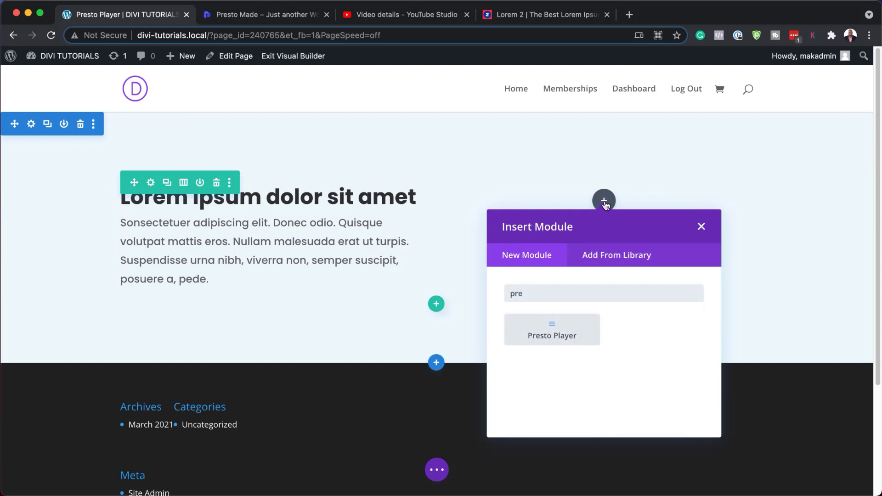
{"action": "left_click", "coordinate": [572, 334]}
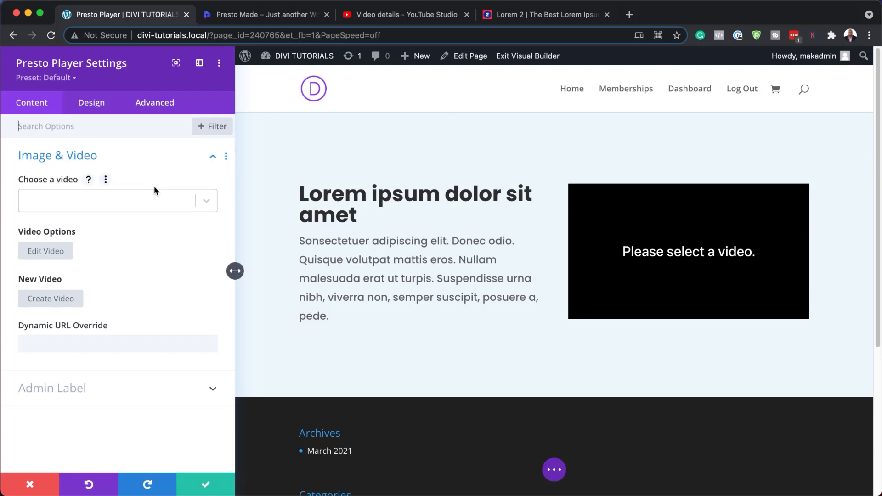
Choose My Video for the player and open that video's edit page.
{"action": "left_click", "coordinate": [207, 203]}
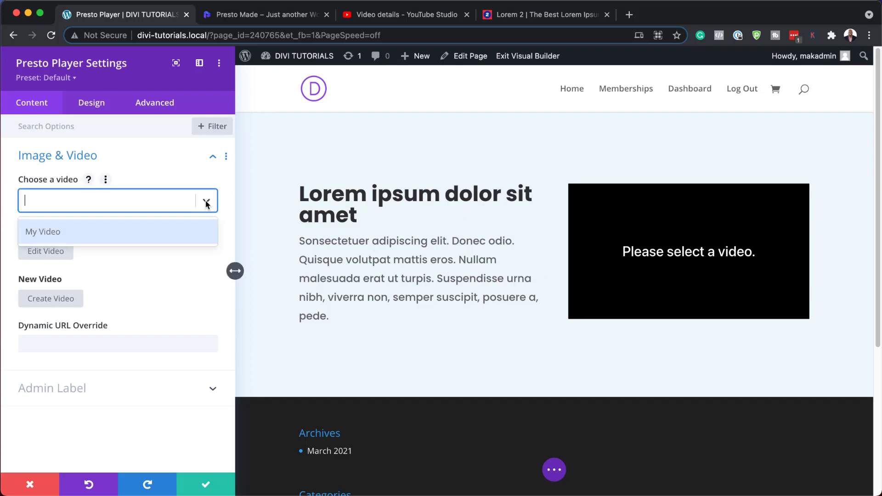
{"action": "left_click", "coordinate": [60, 232]}
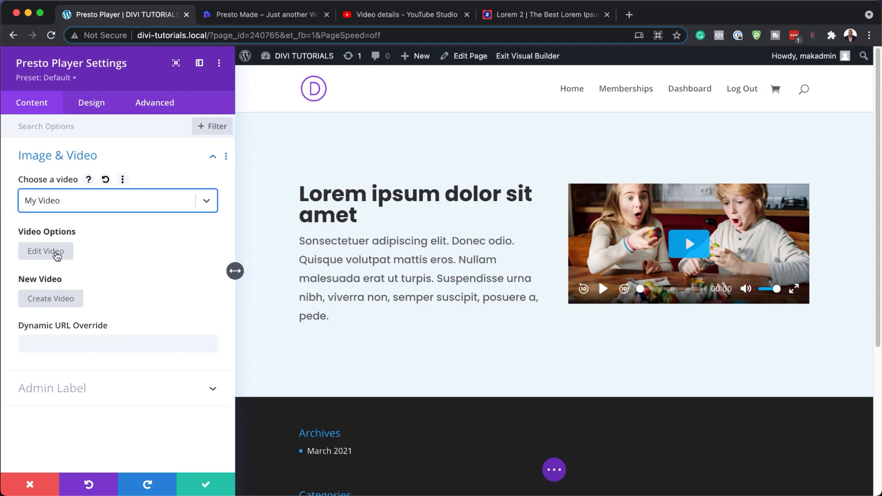
{"action": "left_click", "coordinate": [57, 256]}
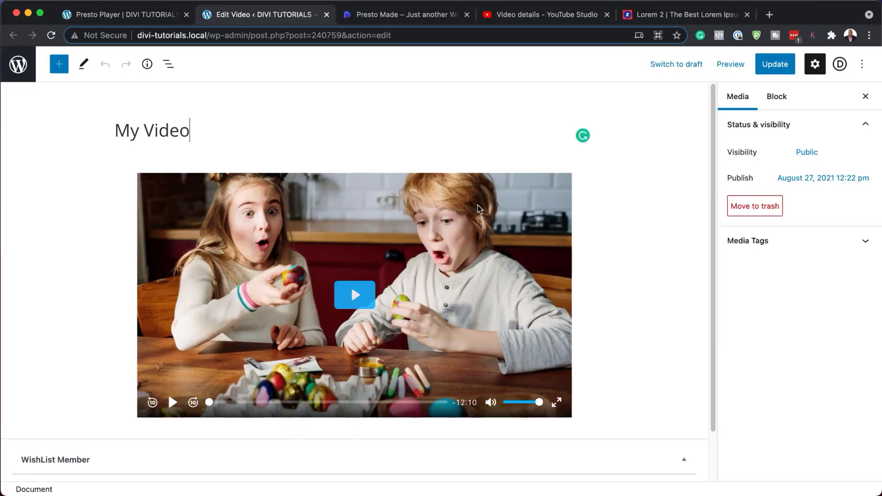
Select the My Video block to show its player settings.
{"action": "left_click", "coordinate": [479, 209]}
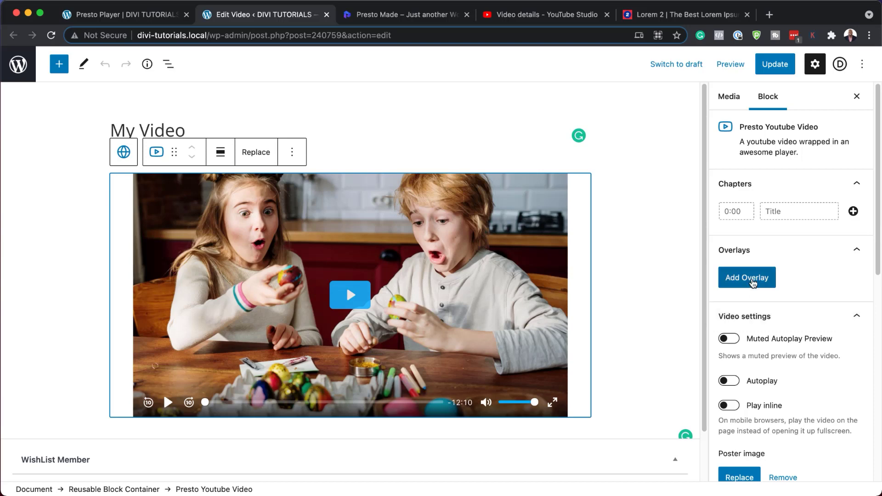
Add a new overlay and change its text to 'Buy Presto Player'.
{"action": "left_click", "coordinate": [751, 279]}
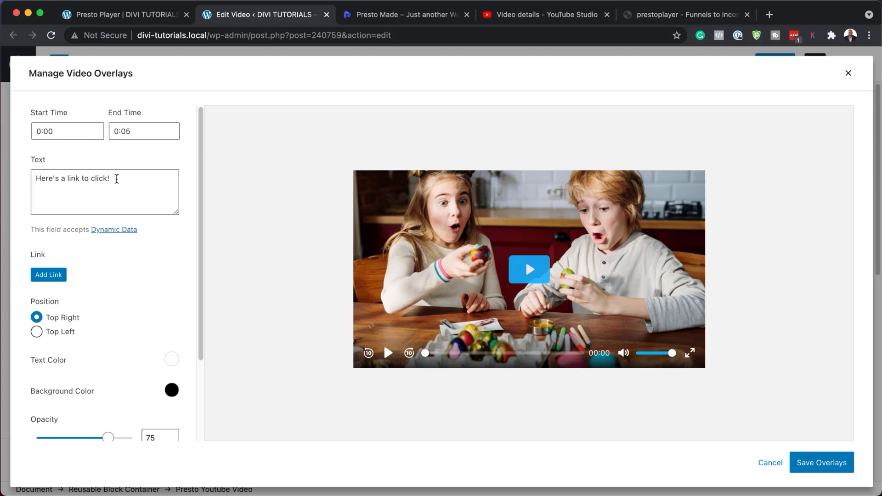
{"action": "triple_click", "coordinate": [116, 178]}
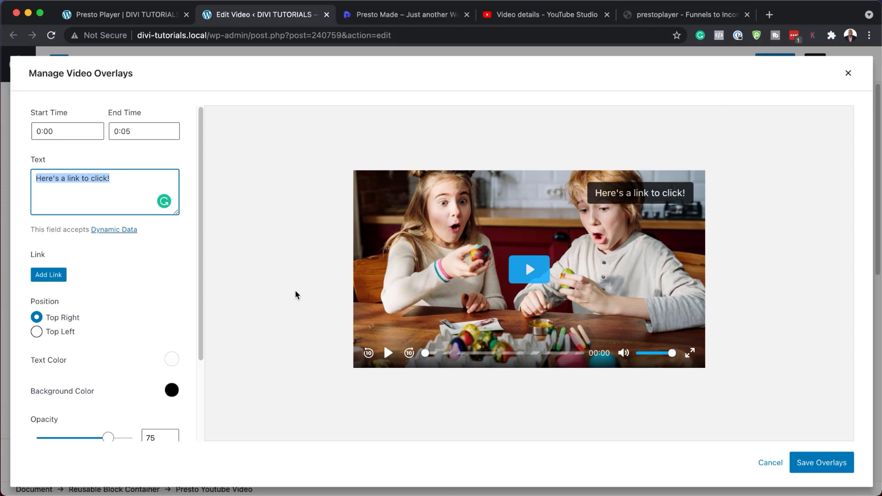
{"action": "type", "text": "Buy Presto Player"}
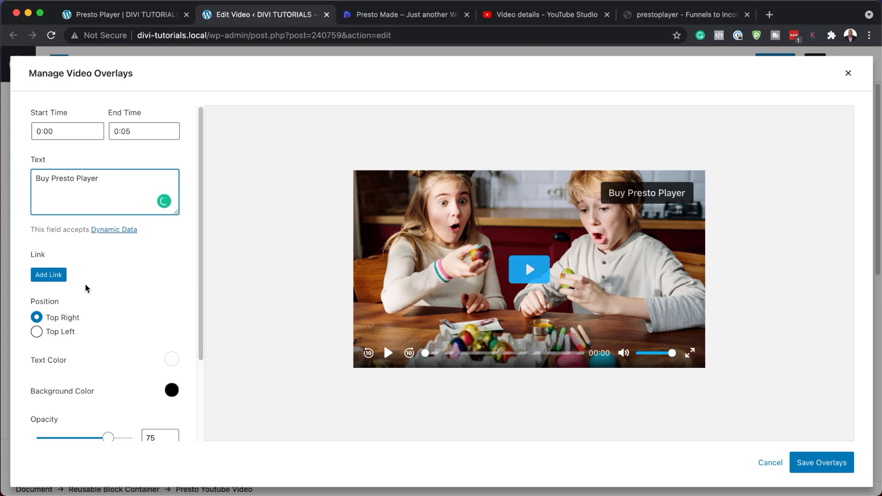
Link the overlay to the pasted prestoplayer URL, opening in a new tab.
{"action": "left_click", "coordinate": [46, 276]}
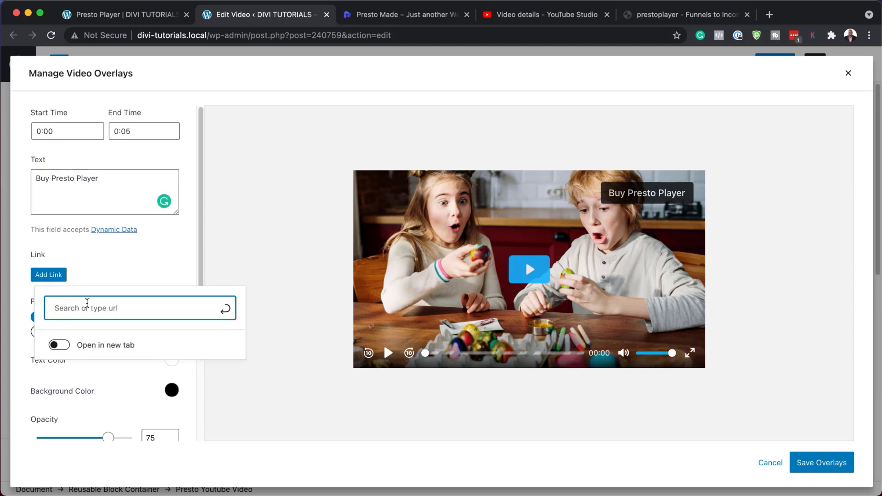
{"action": "type", "text": "https://funnelstoincome.com/prestoplayer"}
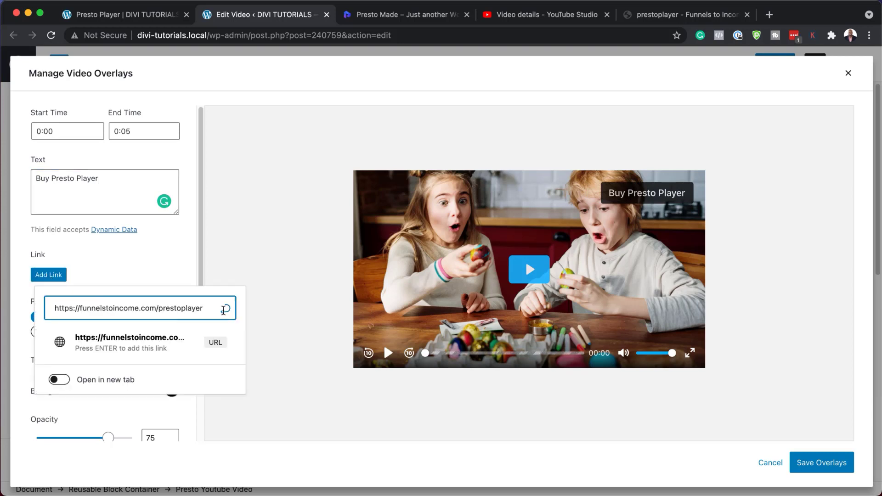
{"action": "left_click", "coordinate": [63, 381]}
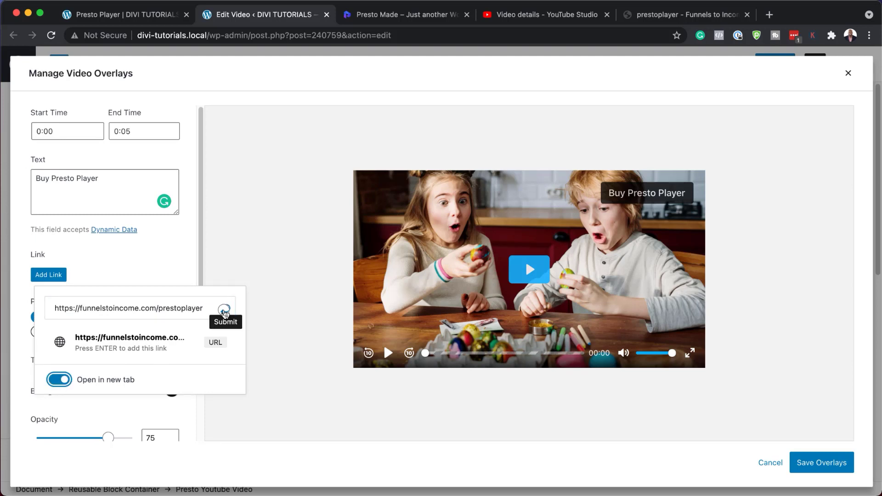
{"action": "left_click", "coordinate": [225, 308]}
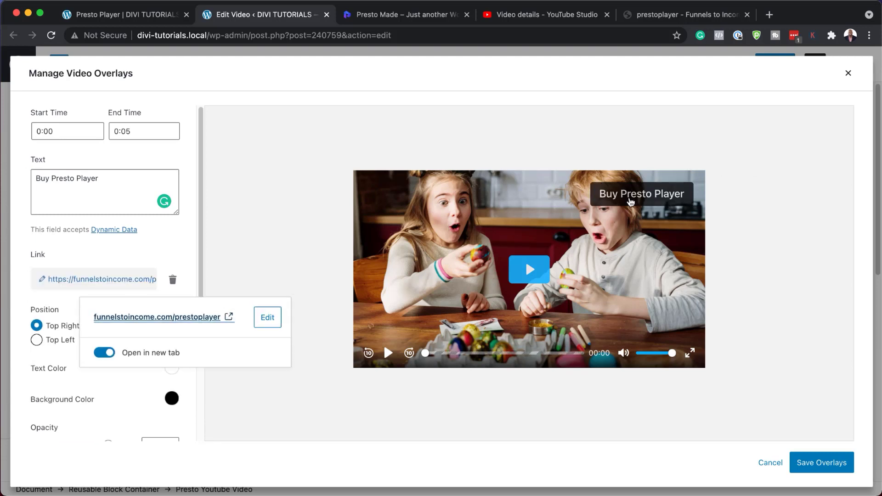
{"action": "left_click", "coordinate": [167, 251]}
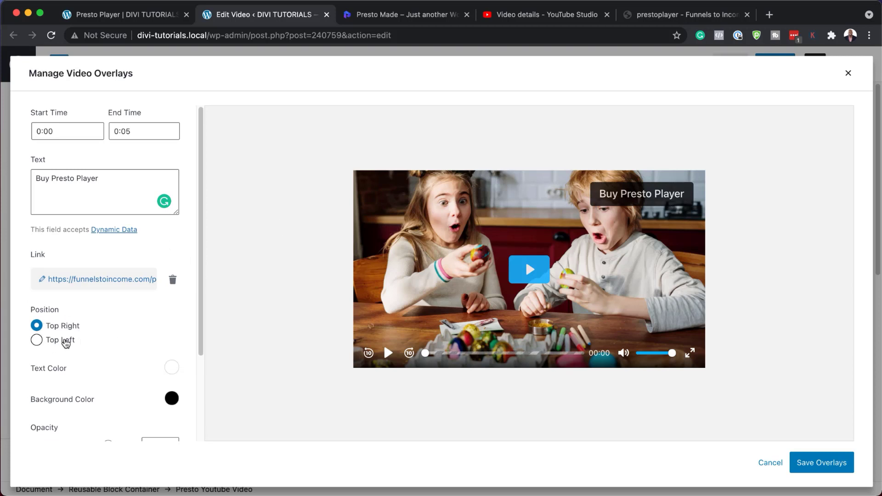
Keep the overlay positioned at Top Right.
{"action": "scroll", "coordinate": [92, 333], "scroll_direction": "down", "scroll_amount": 1}
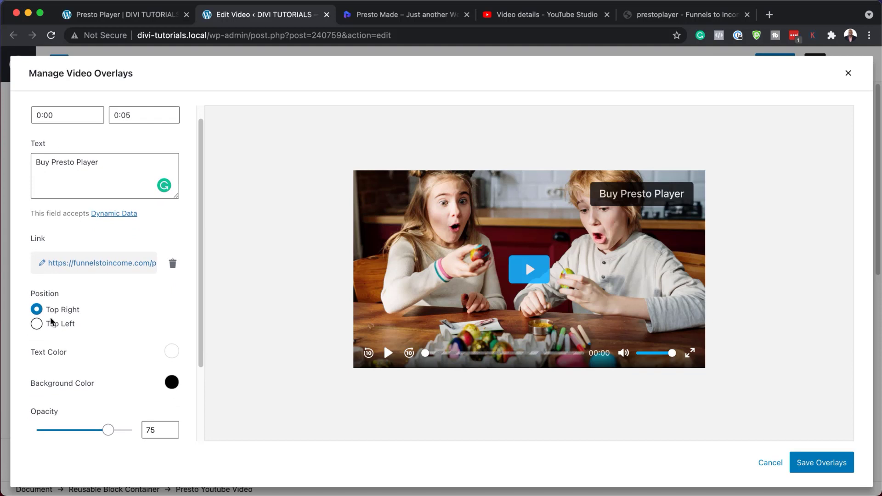
{"action": "left_click", "coordinate": [37, 324]}
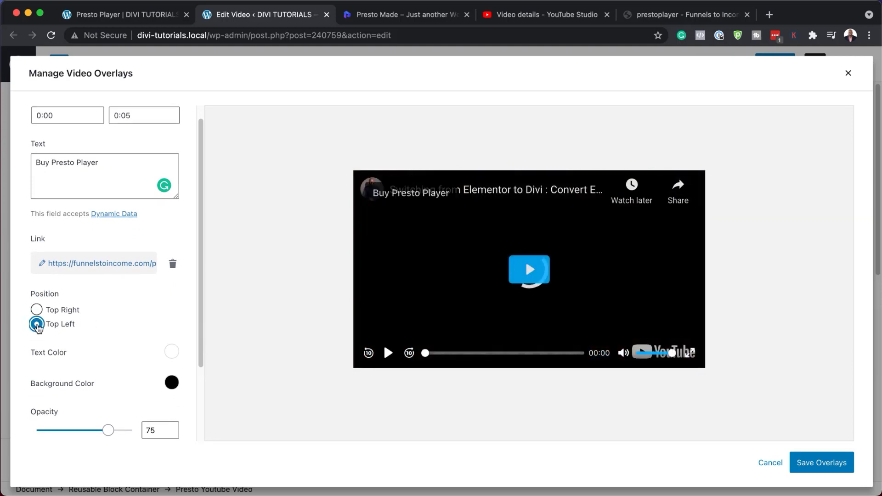
{"action": "left_click", "coordinate": [37, 310]}
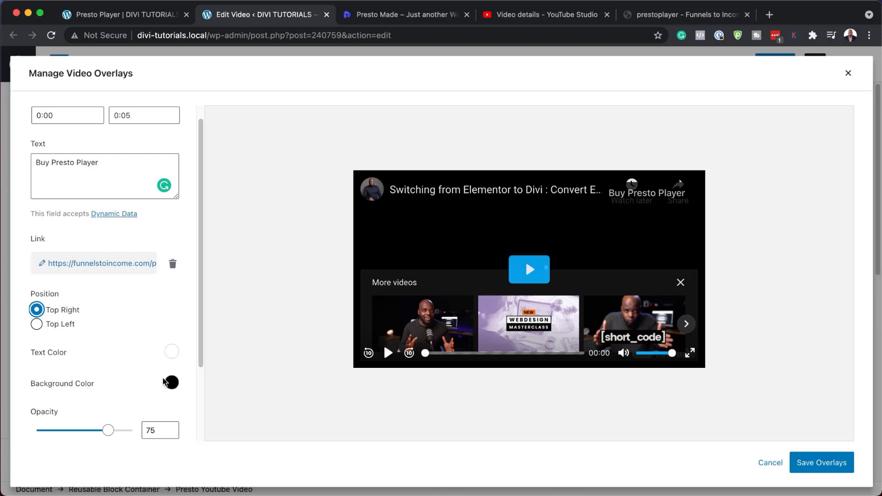
Pick orange #fb8200 as the overlay background and set opacity to 90.
{"action": "left_click", "coordinate": [172, 384]}
{"action": "left_click", "coordinate": [53, 271]}
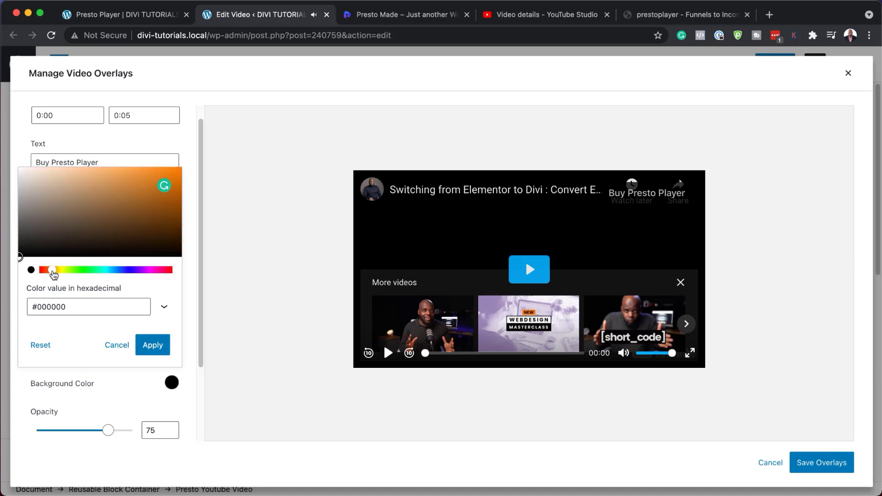
{"action": "left_click", "coordinate": [150, 181]}
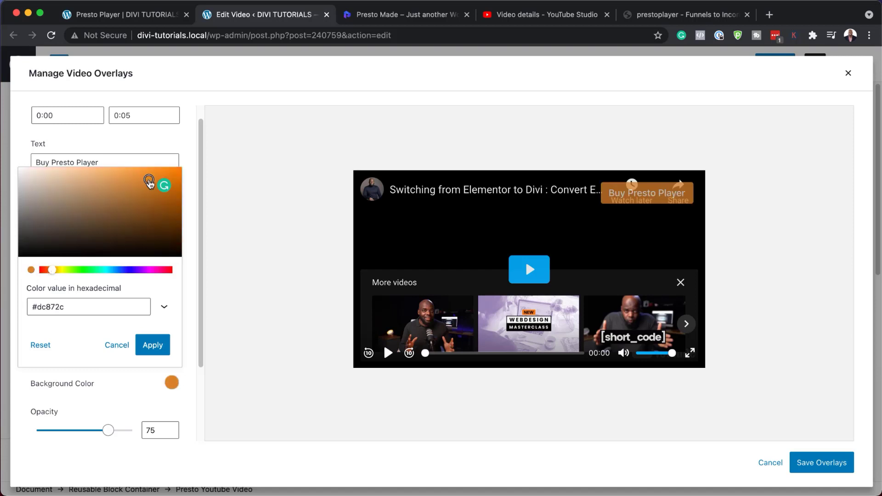
{"action": "left_click_drag", "start_coordinate": [149, 181], "coordinate": [183, 162]}
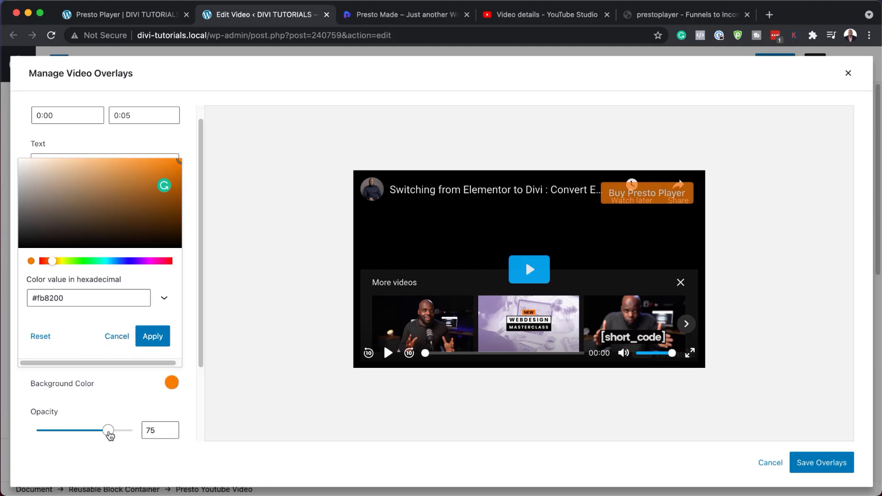
{"action": "left_click_drag", "start_coordinate": [109, 433], "coordinate": [123, 435]}
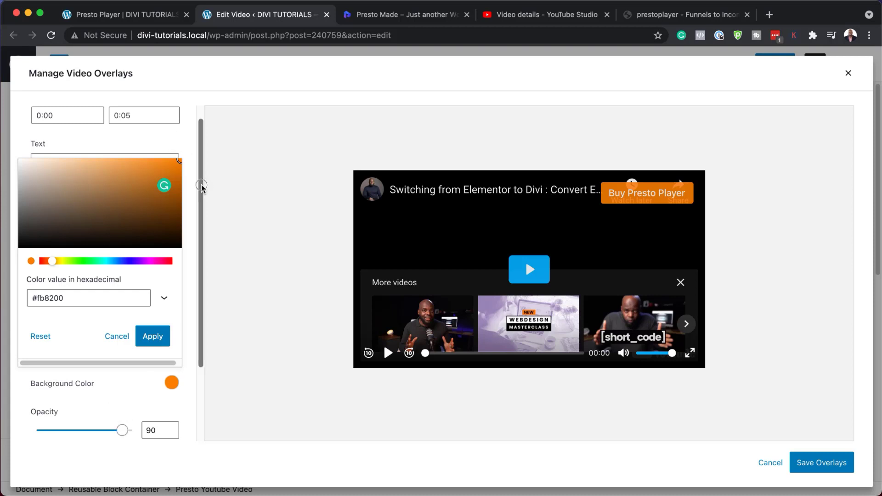
{"action": "left_click_drag", "start_coordinate": [200, 189], "coordinate": [194, 290]}
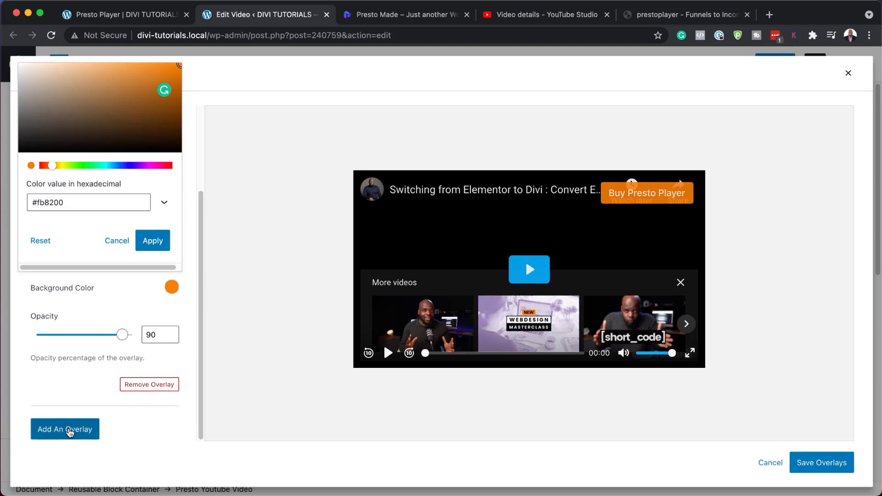
Add a trial second overlay with the orange #fb8200 background, timed 5:00–5:30.
{"action": "left_click", "coordinate": [69, 434]}
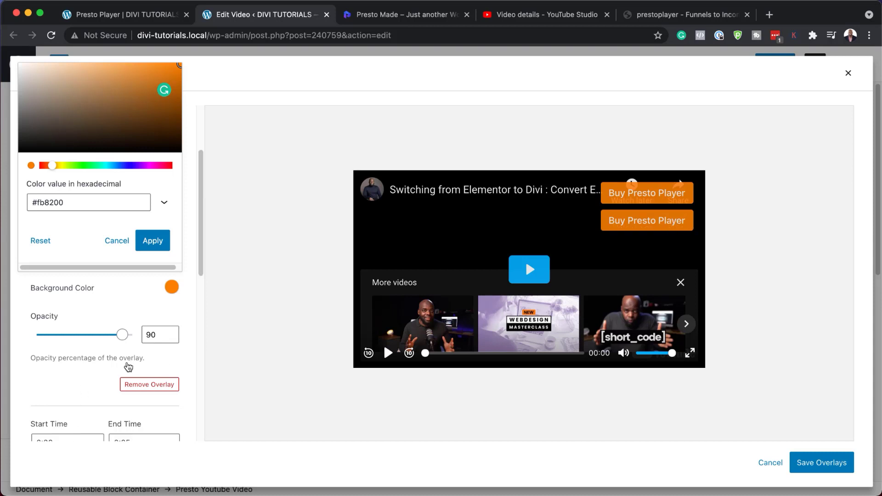
{"action": "scroll", "coordinate": [118, 384], "scroll_direction": "down", "scroll_amount": 3}
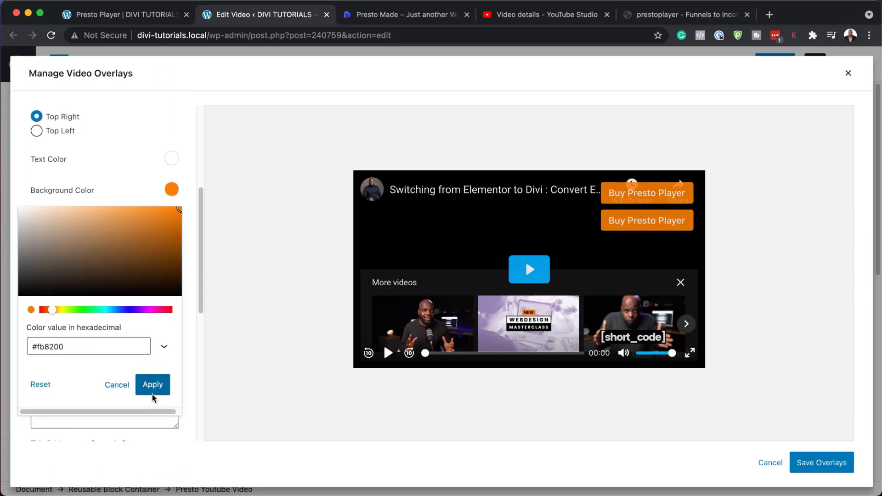
{"action": "left_click", "coordinate": [152, 385]}
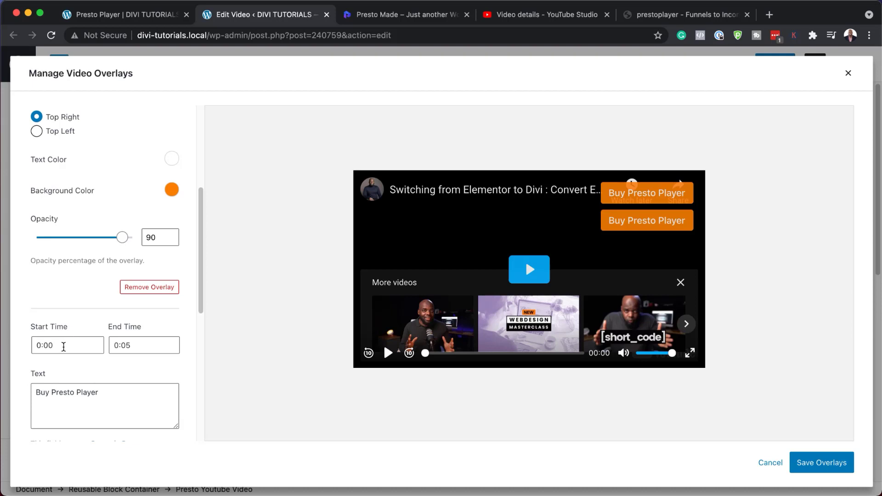
{"action": "left_click_drag", "start_coordinate": [63, 347], "coordinate": [19, 342]}
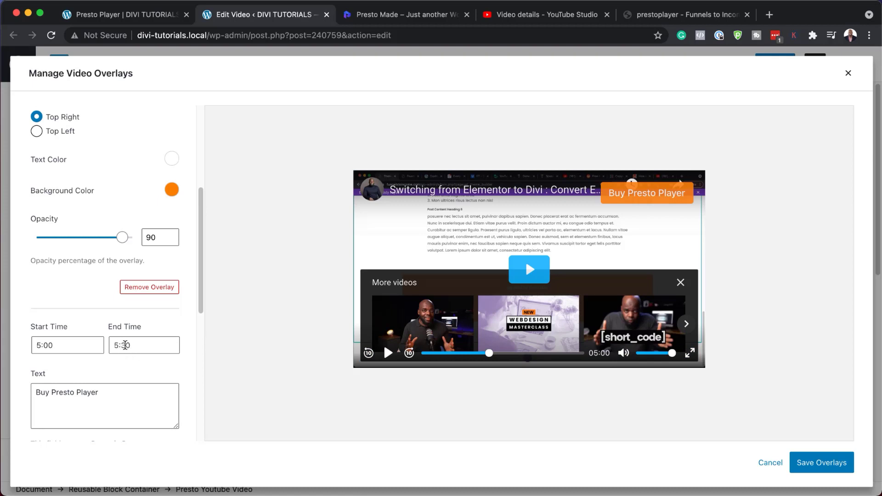
{"action": "scroll", "coordinate": [130, 398], "scroll_direction": "down", "scroll_amount": 1}
{"action": "left_click", "coordinate": [119, 390]}
{"action": "left_click", "coordinate": [50, 386], "text": "shift"}
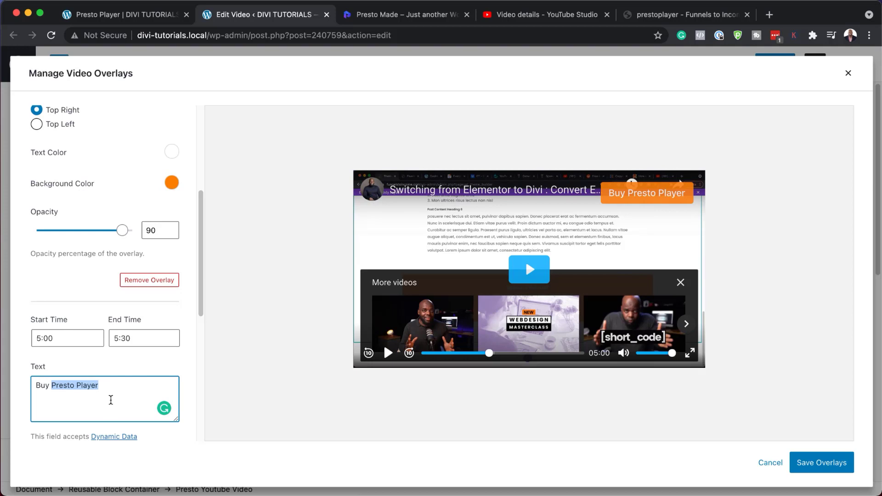
Remove the second overlay's link, then delete that second overlay.
{"action": "scroll", "coordinate": [173, 274], "scroll_direction": "up", "scroll_amount": 5}
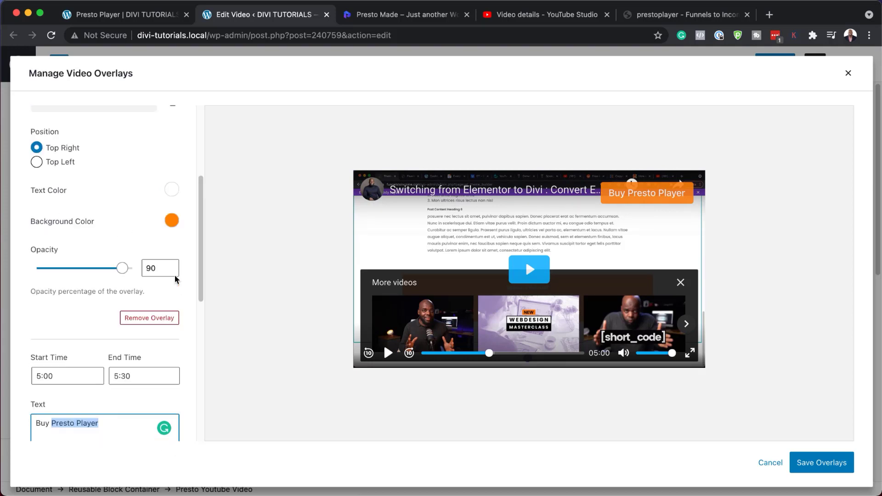
{"action": "scroll", "coordinate": [166, 308], "scroll_direction": "down", "scroll_amount": 4}
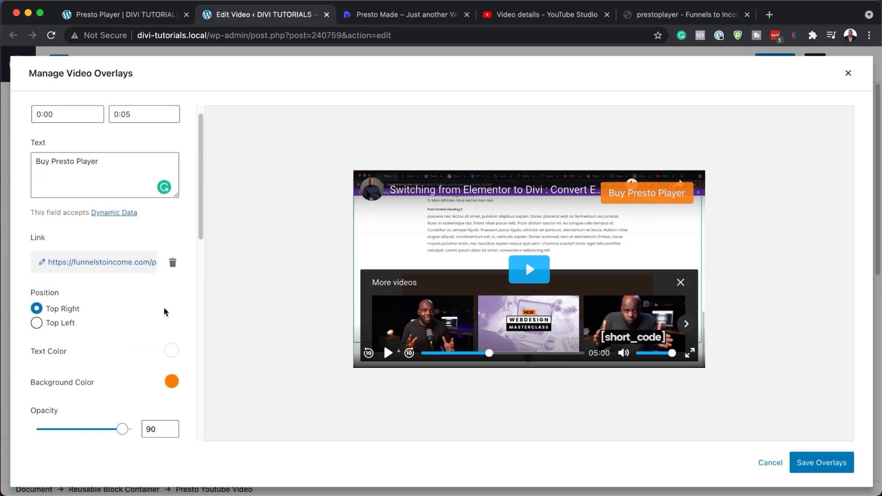
{"action": "scroll", "coordinate": [164, 308], "scroll_direction": "down", "scroll_amount": 8}
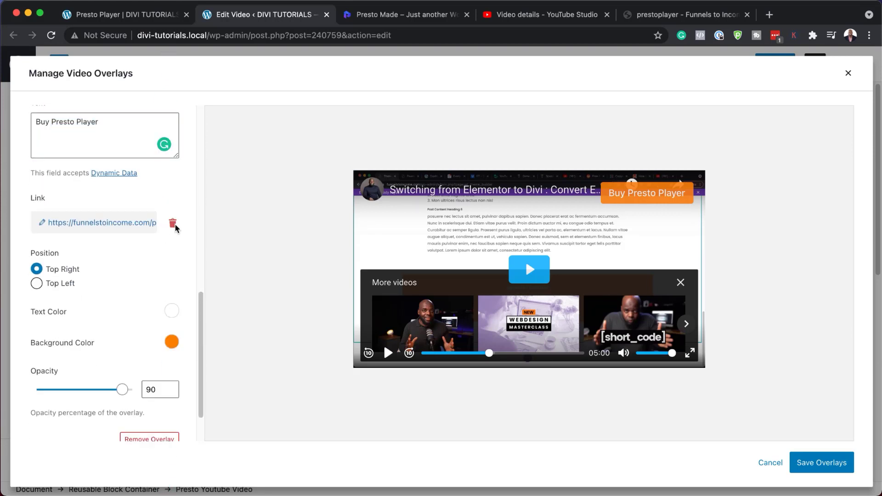
{"action": "left_click", "coordinate": [173, 223]}
{"action": "left_click", "coordinate": [542, 102]}
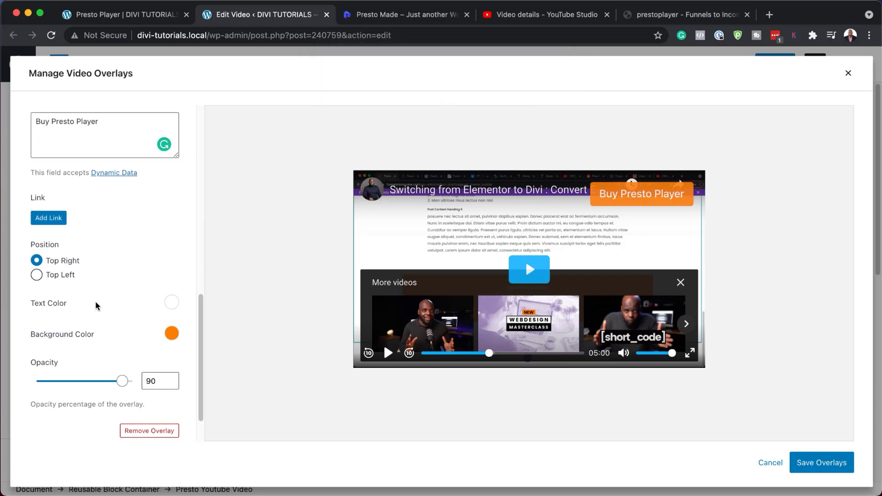
{"action": "left_click", "coordinate": [163, 432]}
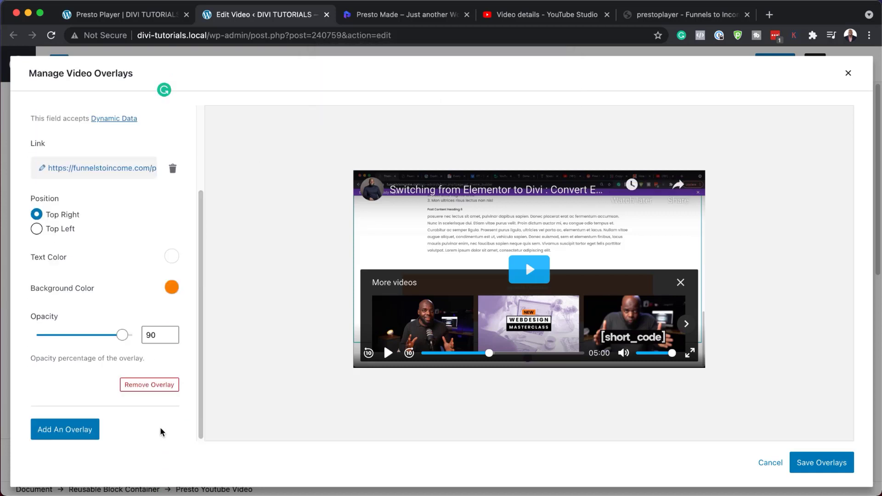
{"action": "scroll", "coordinate": [128, 318], "scroll_direction": "up", "scroll_amount": 5}
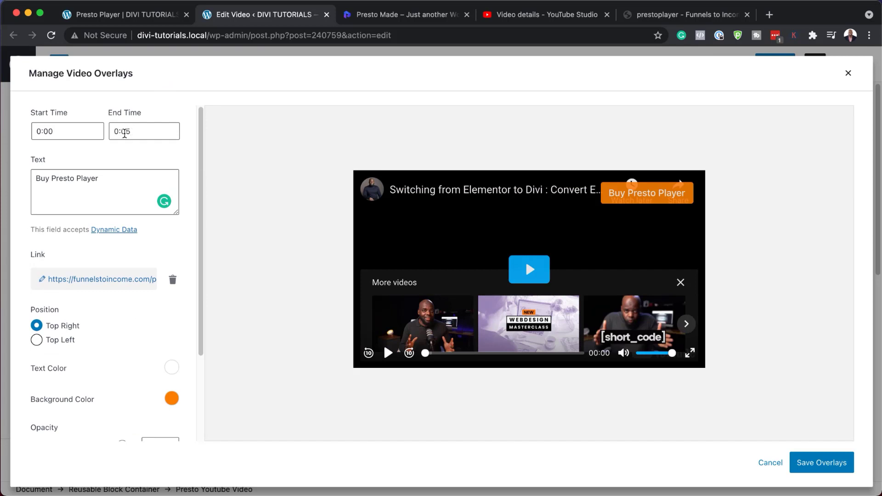
Set the Buy Presto Player overlay's end time to 5:00 and save the overlays.
{"action": "left_click_drag", "start_coordinate": [118, 132], "coordinate": [106, 133]}
{"action": "scroll", "coordinate": [127, 251], "scroll_direction": "down", "scroll_amount": 5}
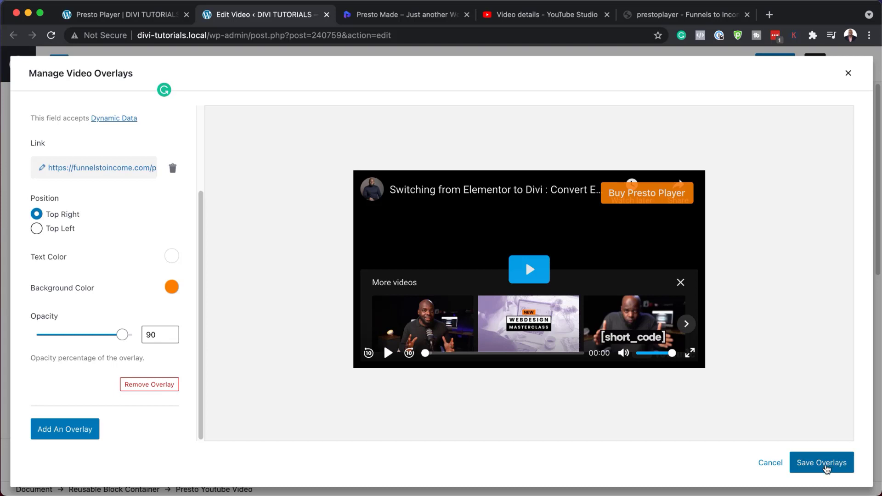
{"action": "left_click", "coordinate": [825, 462]}
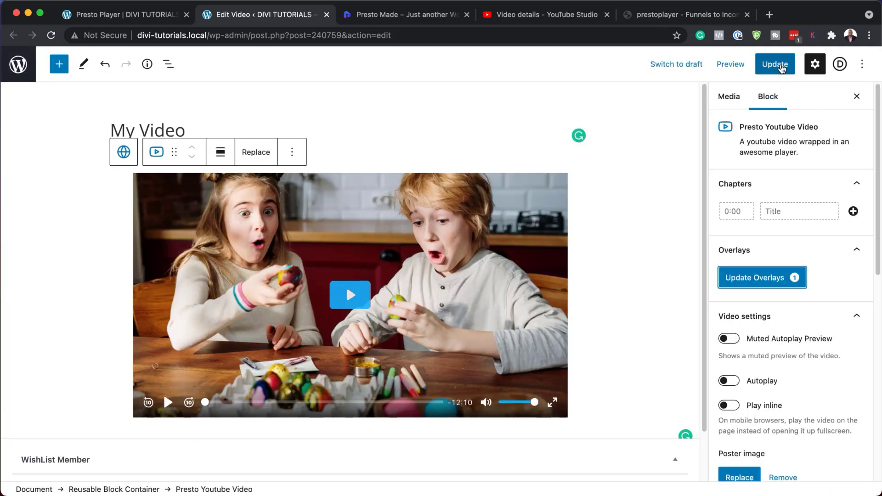
Update the video and enable Muted Autoplay Preview, leaving Muted Preview Overlay off.
{"action": "left_click", "coordinate": [781, 67]}
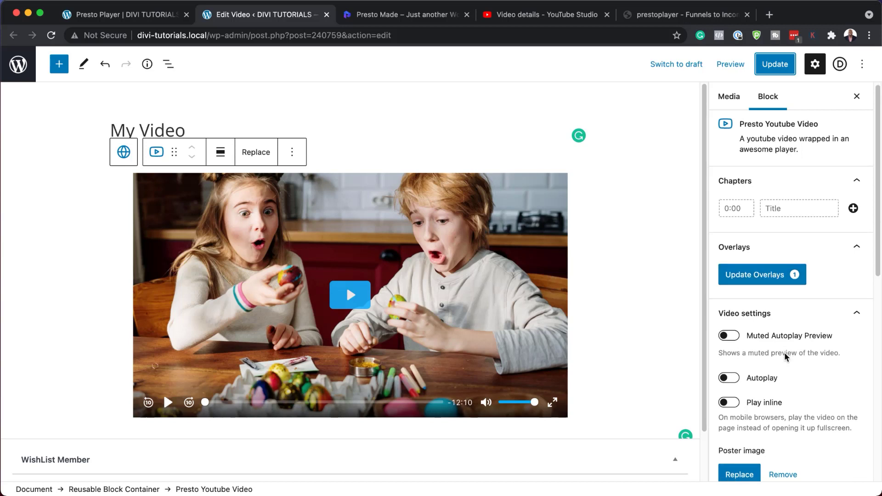
{"action": "scroll", "coordinate": [784, 352], "scroll_direction": "down", "scroll_amount": 3}
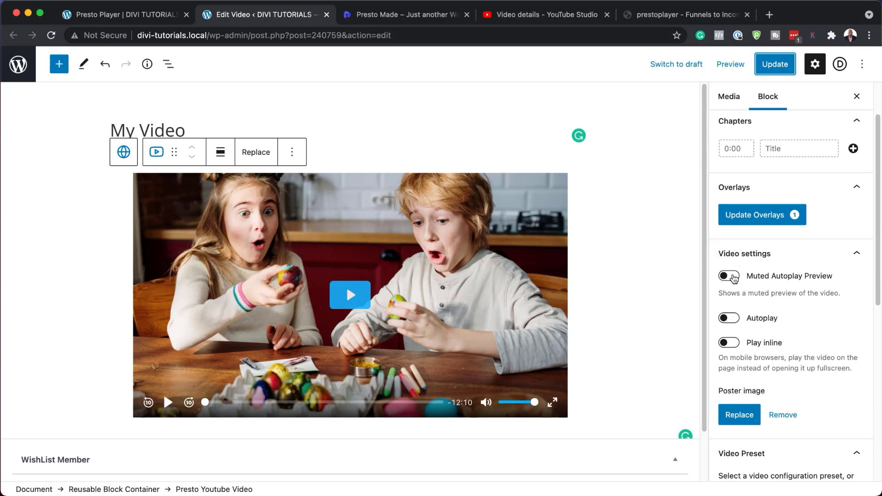
{"action": "left_click", "coordinate": [729, 276]}
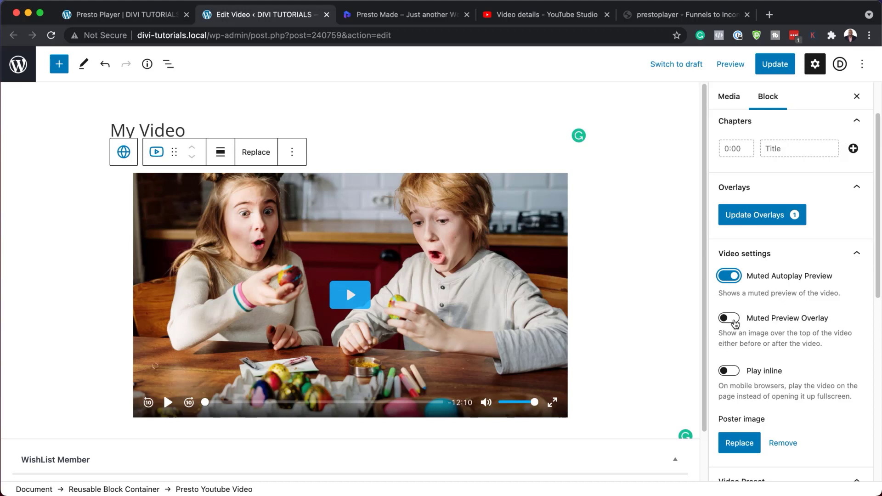
{"action": "left_click", "coordinate": [734, 321]}
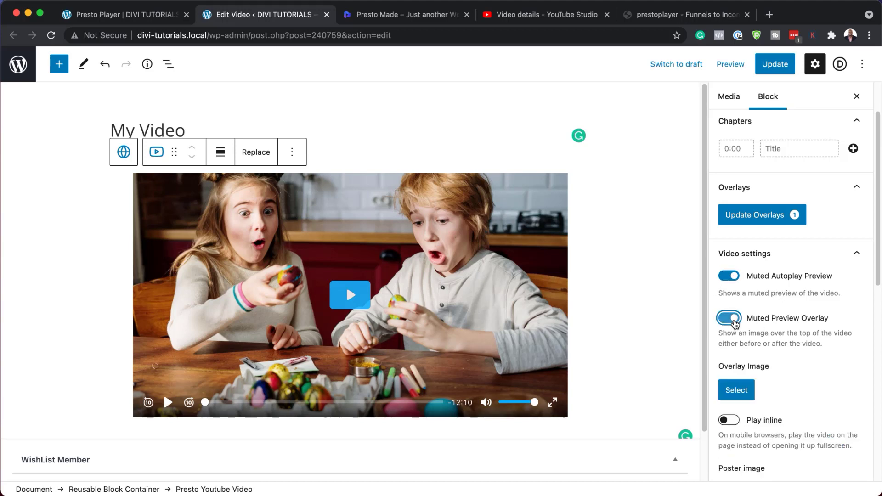
{"action": "left_click", "coordinate": [727, 321]}
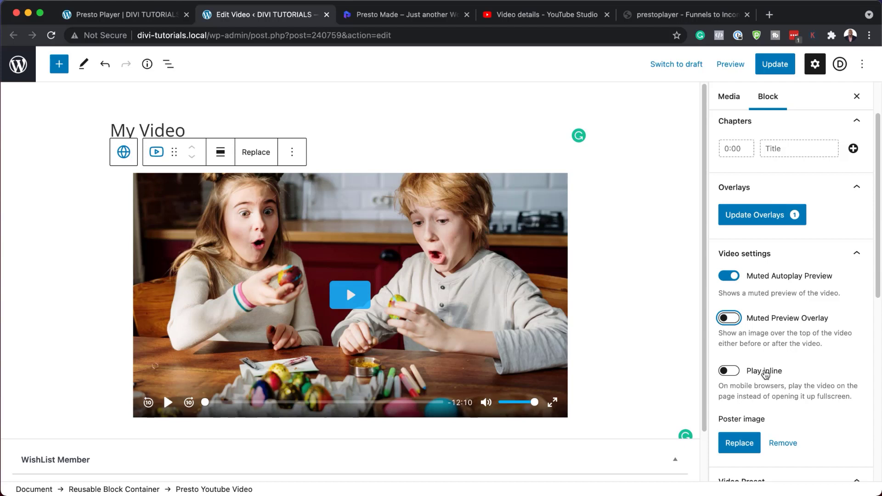
Save the changed video settings and return to the Divi page tab.
{"action": "scroll", "coordinate": [804, 378], "scroll_direction": "down", "scroll_amount": 10}
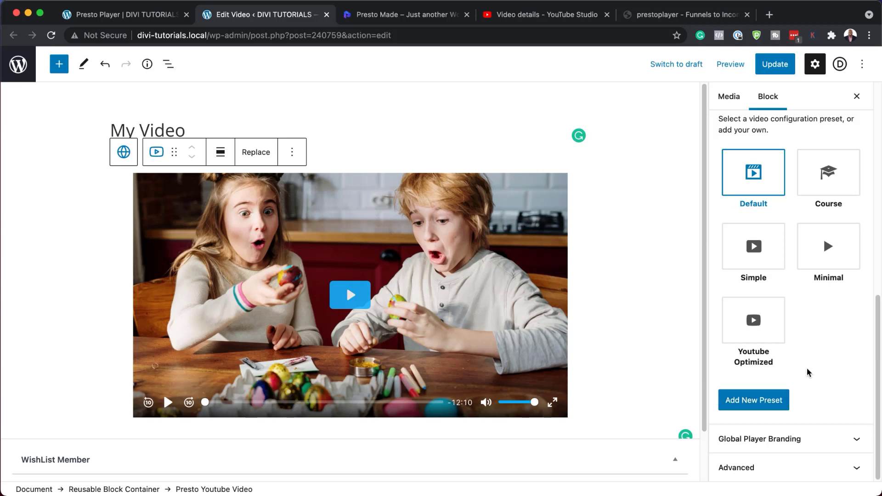
{"action": "scroll", "coordinate": [809, 371], "scroll_direction": "up", "scroll_amount": 8}
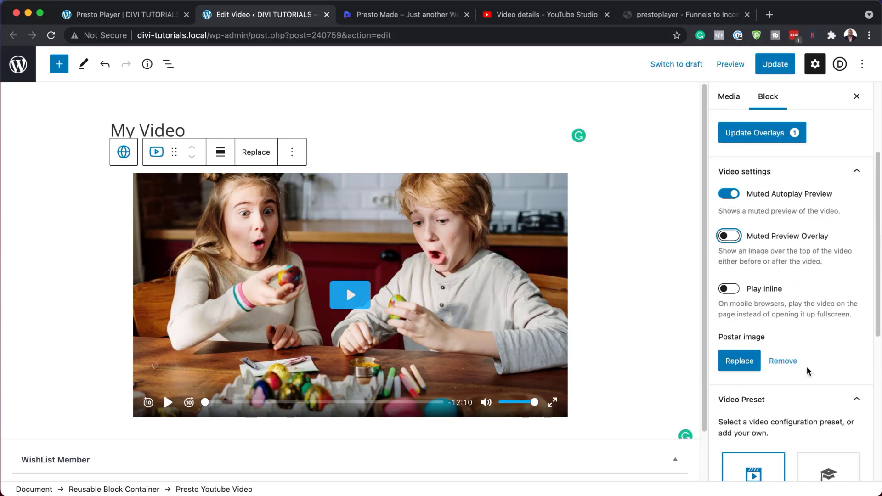
{"action": "left_click", "coordinate": [780, 70]}
{"action": "key", "text": "ctrl+shift+Tab"}
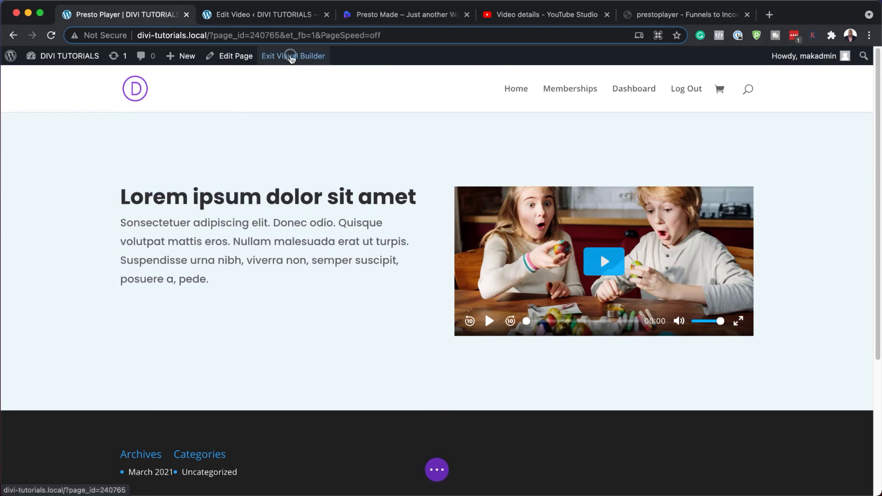
Save and exit the Divi visual builder, then play the video on the live page.
{"action": "left_click", "coordinate": [291, 55]}
{"action": "left_click", "coordinate": [522, 340]}
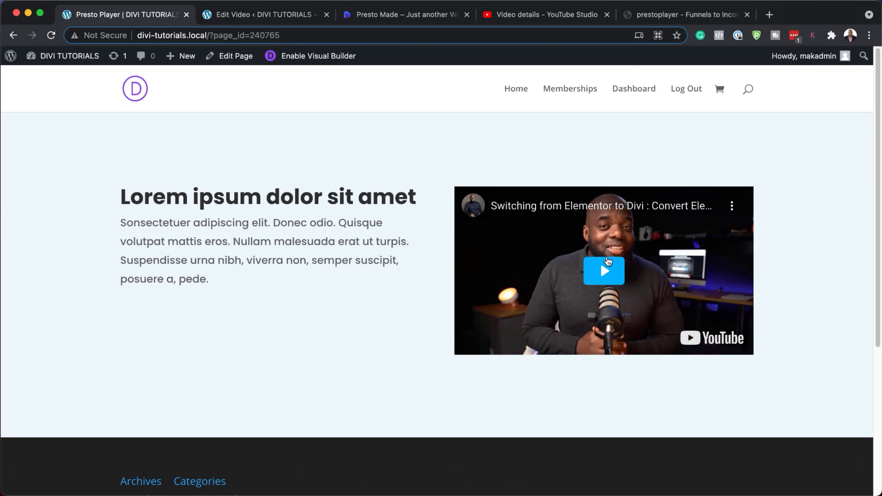
{"action": "left_click", "coordinate": [605, 278]}
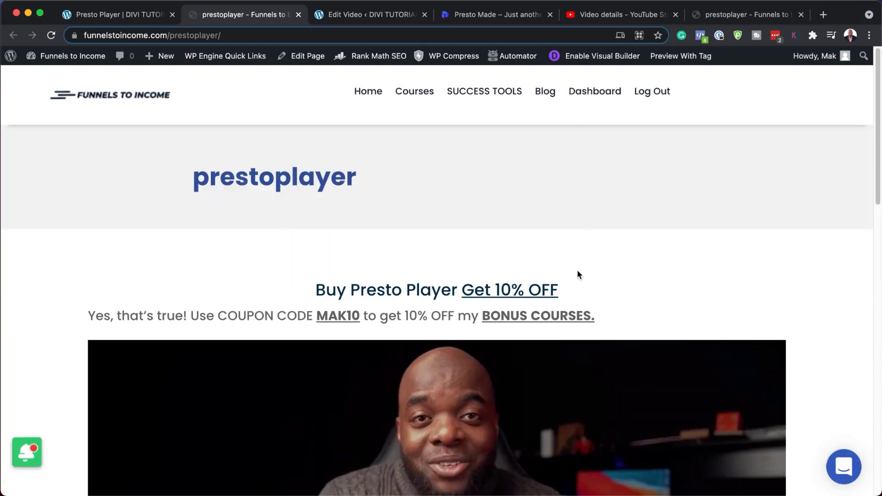
Scroll through the funnelstoincome.com/prestoplayer sales page and back up to its coupon offer.
{"action": "scroll", "coordinate": [263, 276], "scroll_direction": "down", "scroll_amount": 2}
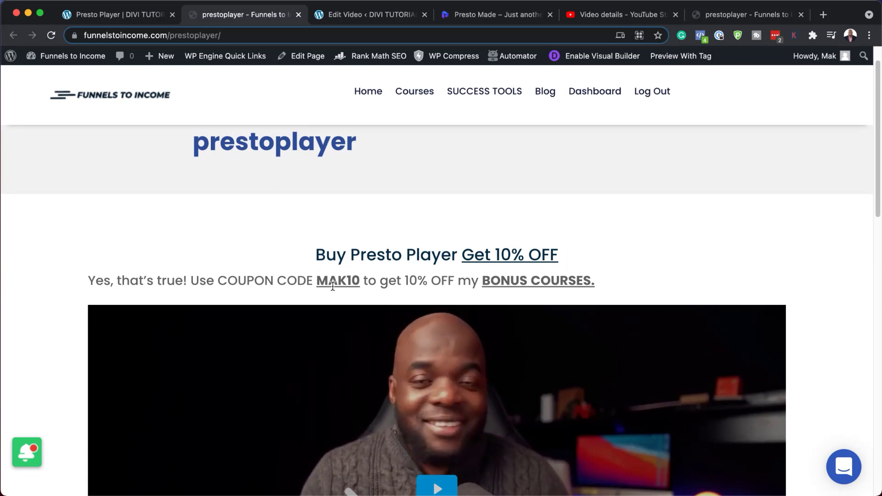
{"action": "scroll", "coordinate": [308, 274], "scroll_direction": "down", "scroll_amount": 3}
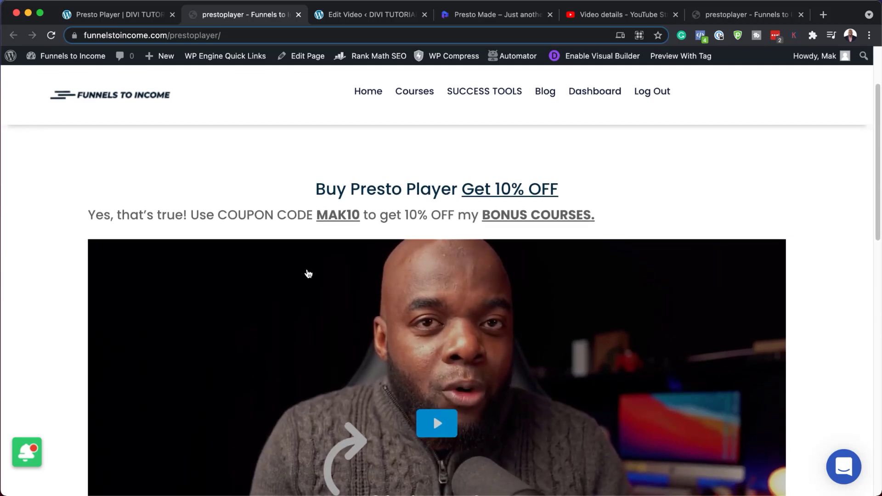
{"action": "scroll", "coordinate": [308, 274], "scroll_direction": "down", "scroll_amount": 8}
{"action": "scroll", "coordinate": [308, 273], "scroll_direction": "down", "scroll_amount": 8}
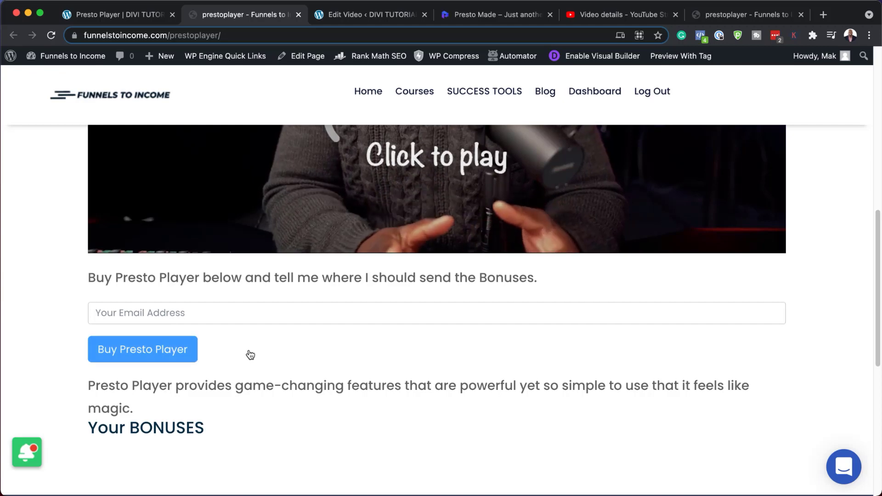
{"action": "scroll", "coordinate": [251, 353], "scroll_direction": "up", "scroll_amount": 1}
{"action": "scroll", "coordinate": [249, 354], "scroll_direction": "up", "scroll_amount": 20}
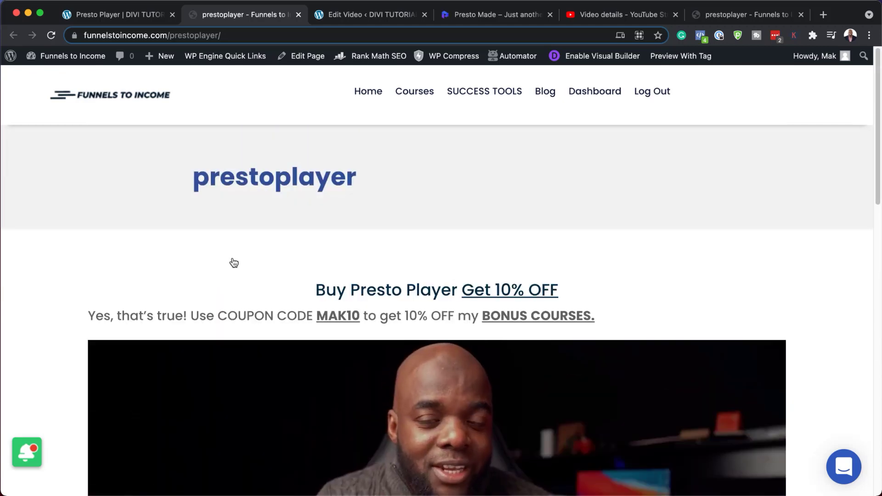